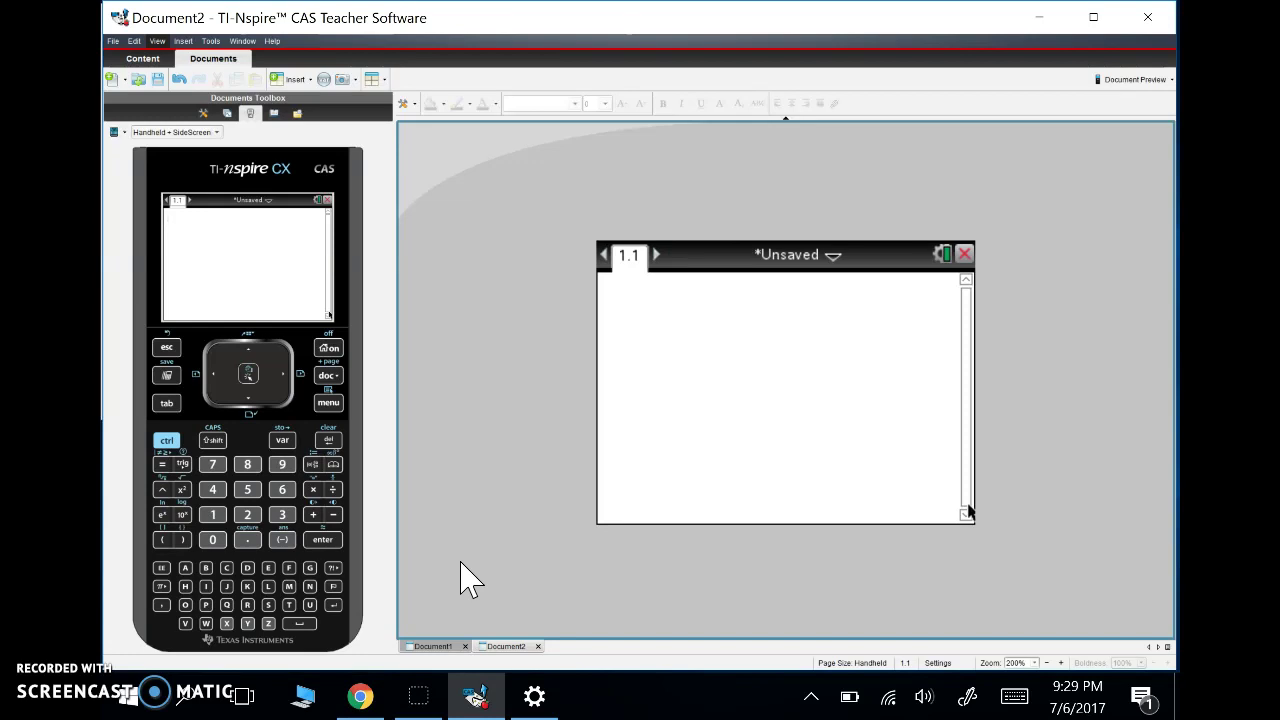
Step: From the handheld home screen, add a blank Lists & Spreadsheet page 1.2
{"action": "left_click", "coordinate": [329, 349]}
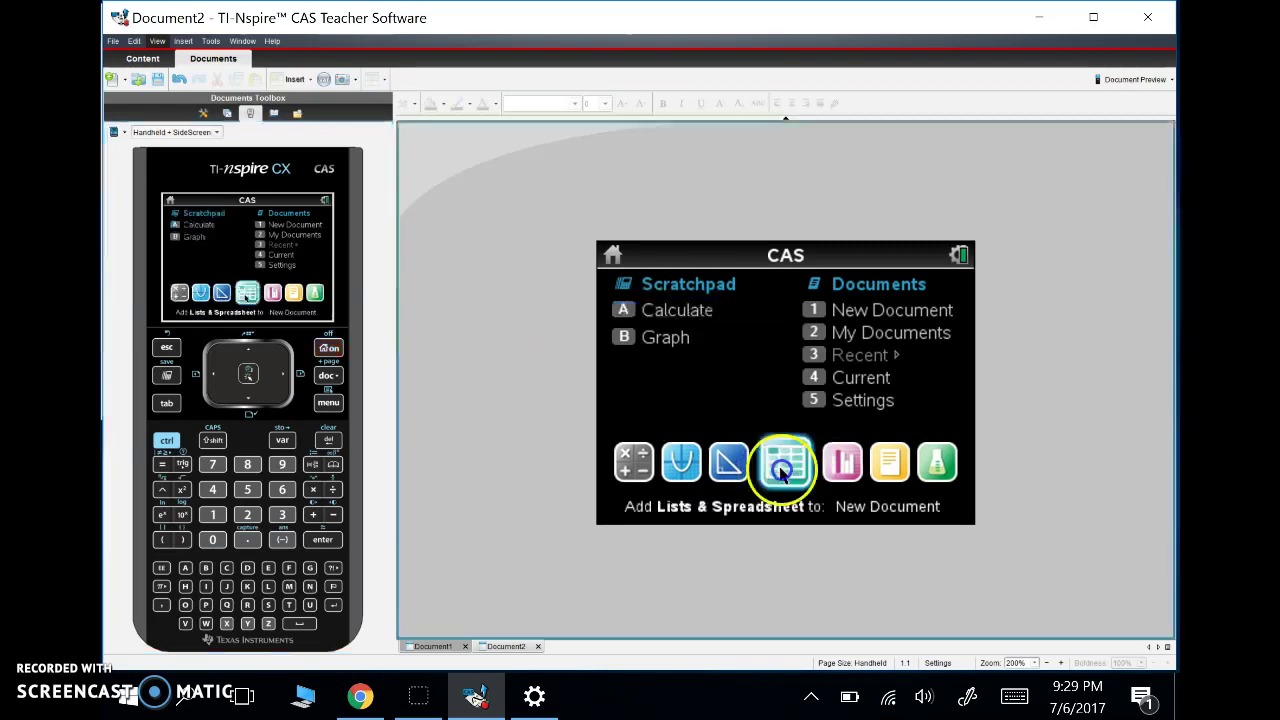
{"action": "left_click", "coordinate": [784, 468]}
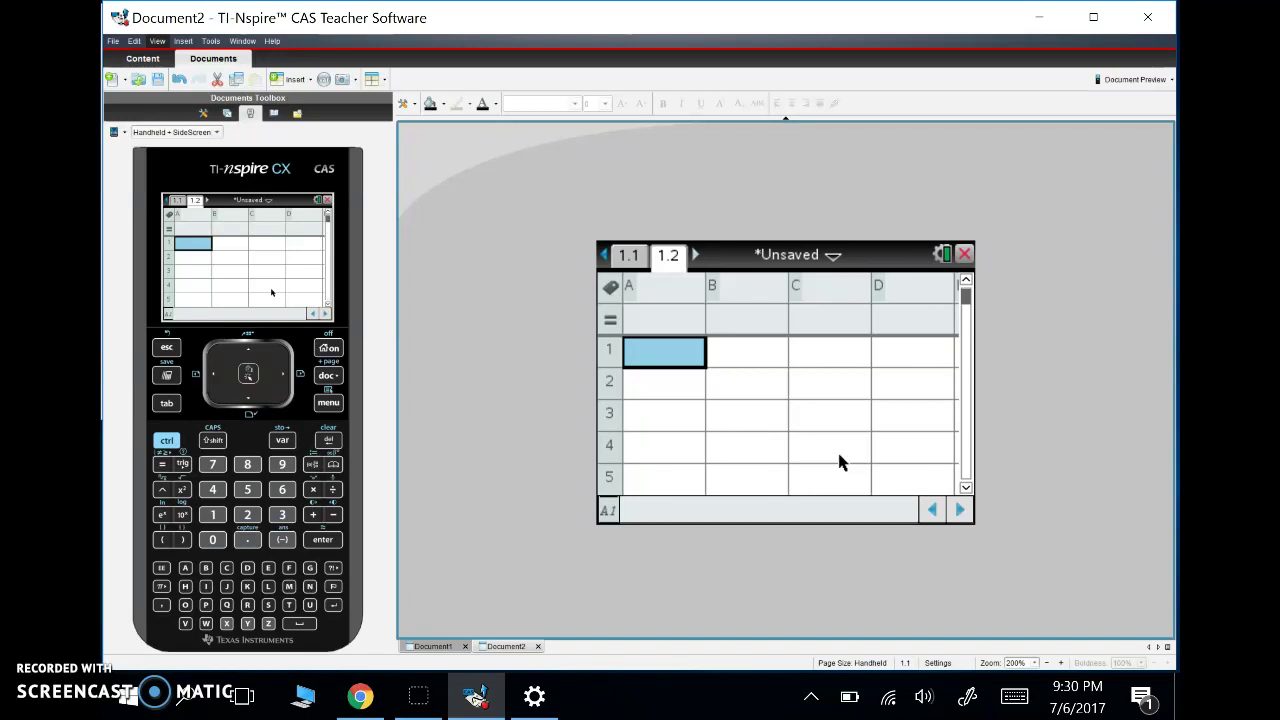
{"action": "key", "text": "Up"}
{"action": "key", "text": "Down"}
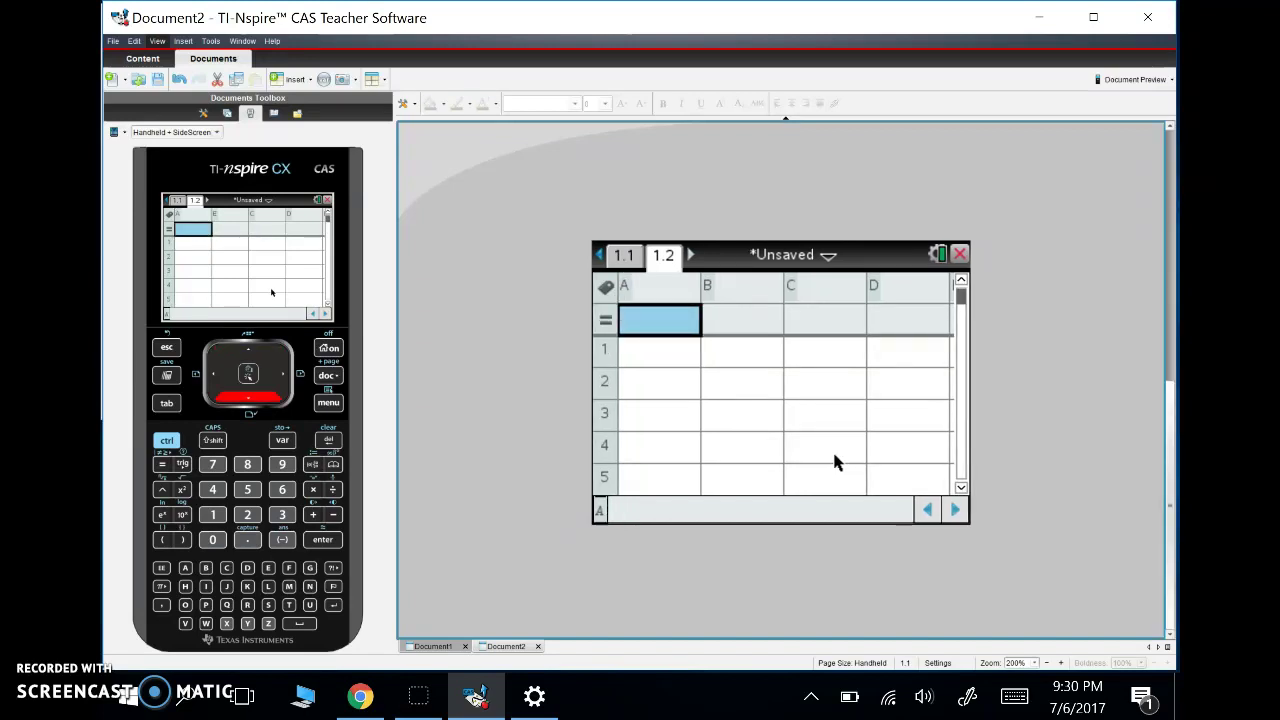
{"action": "key", "text": "Up"}
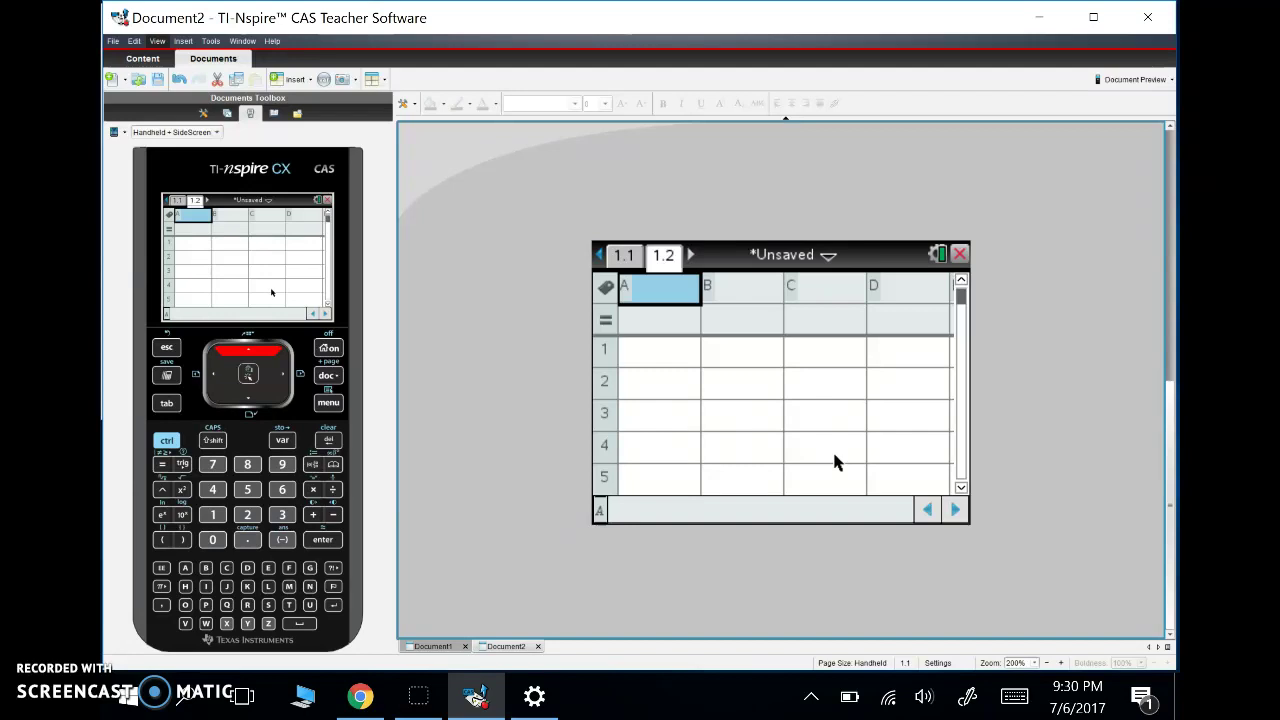
{"action": "key", "text": "Down"}
{"action": "key", "text": "Up"}
{"action": "key", "text": "Right"}
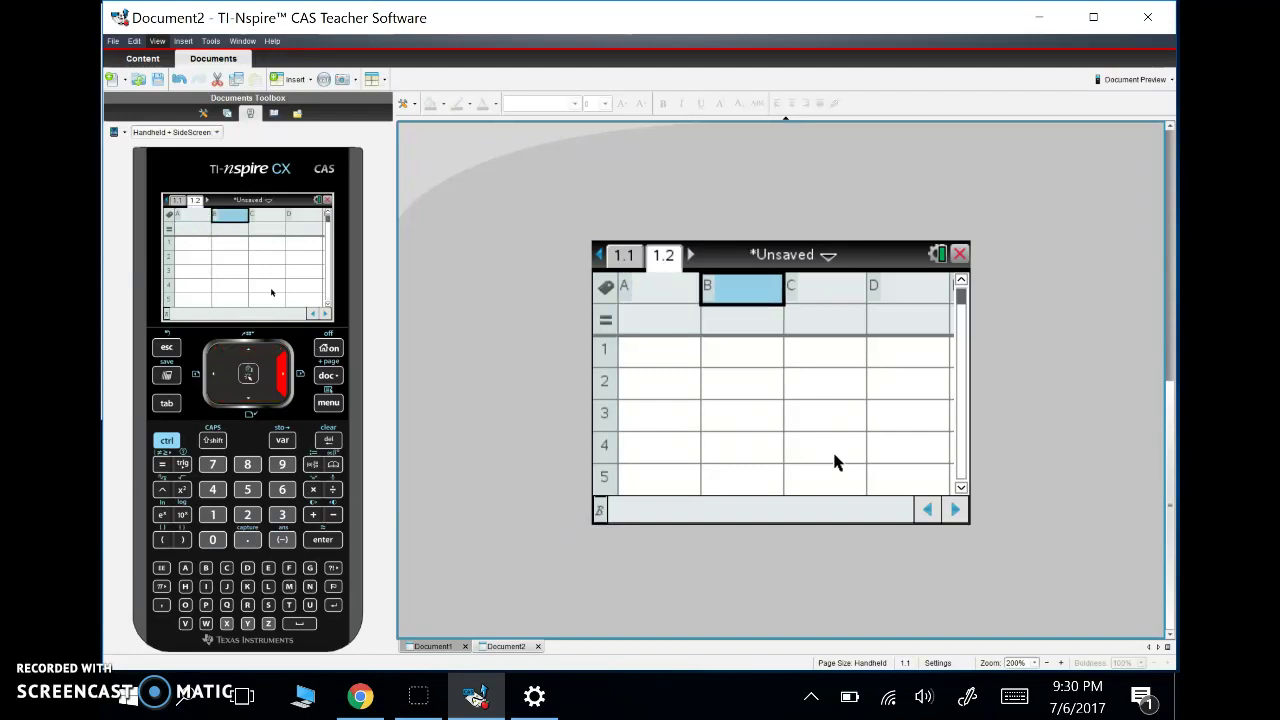
{"action": "key", "text": "Right"}
{"action": "key", "text": "Left"}
{"action": "key", "text": "Left"}
{"action": "key", "text": "Right"}
{"action": "key", "text": "Right"}
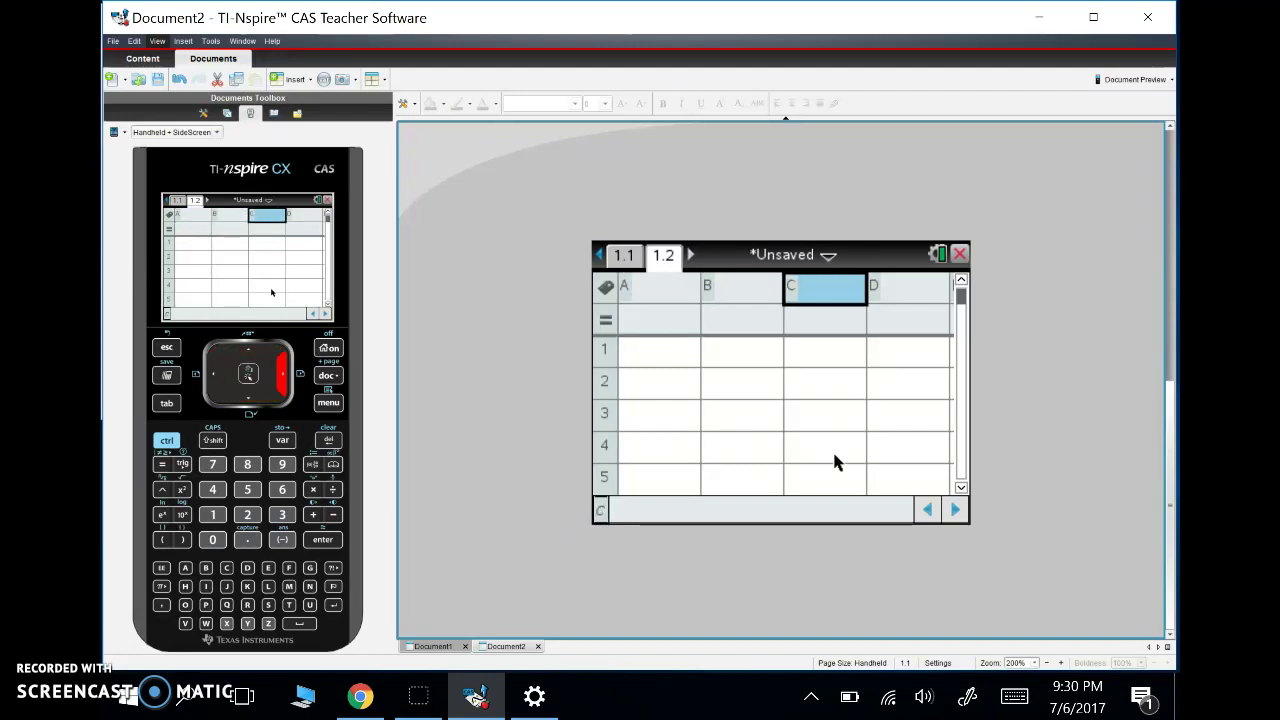
{"action": "key", "text": "Left"}
{"action": "key", "text": "Left"}
{"action": "key", "text": "Right"}
{"action": "key", "text": "Right"}
{"action": "key", "text": "Left"}
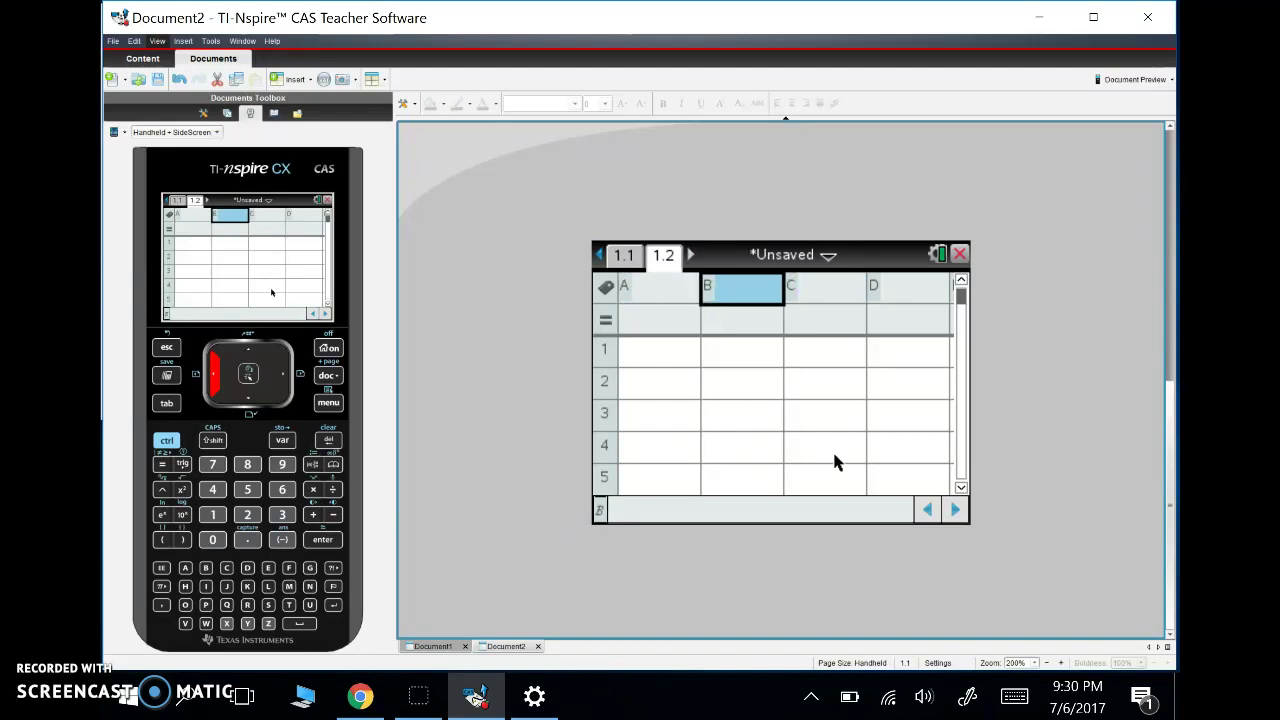
{"action": "key", "text": "Right"}
{"action": "key", "text": "Left"}
{"action": "key", "text": "Left"}
{"action": "key", "text": "Down"}
{"action": "key", "text": "Down"}
{"action": "key", "text": "Down"}
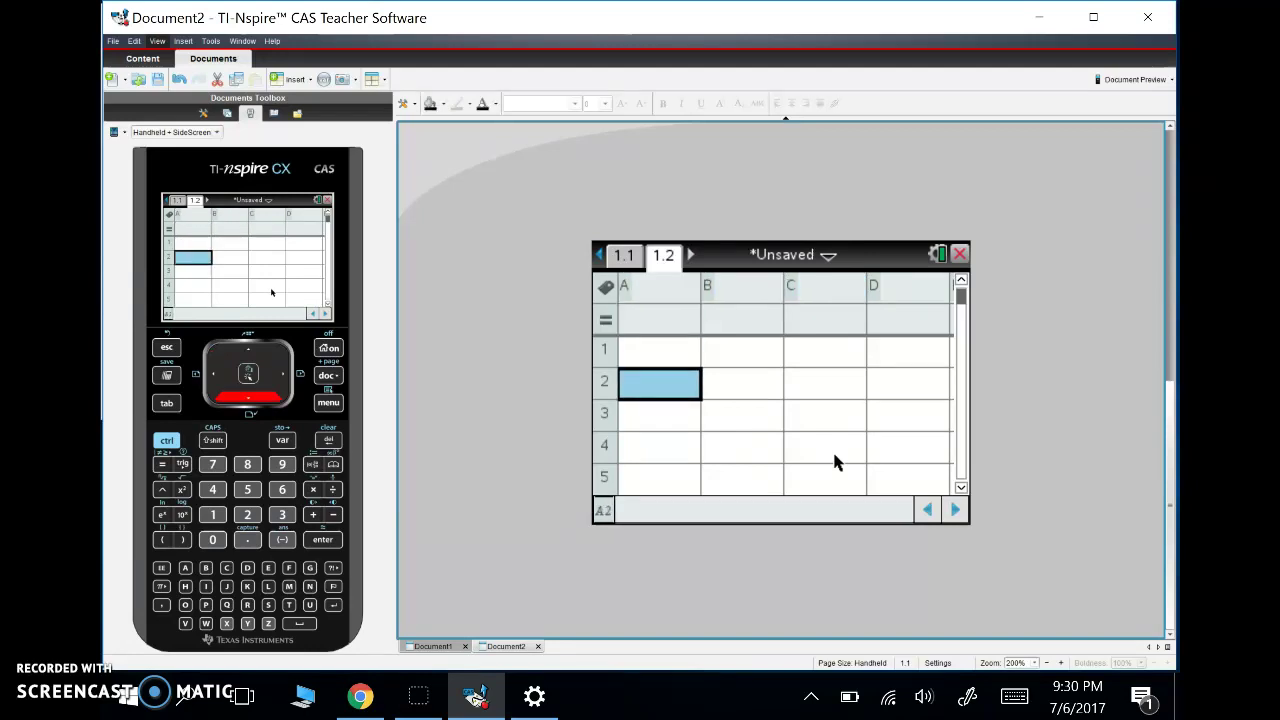
{"action": "key", "text": "Down"}
{"action": "key", "text": "Down"}
{"action": "key", "text": "Up"}
{"action": "key", "text": "Up"}
{"action": "key", "text": "Up"}
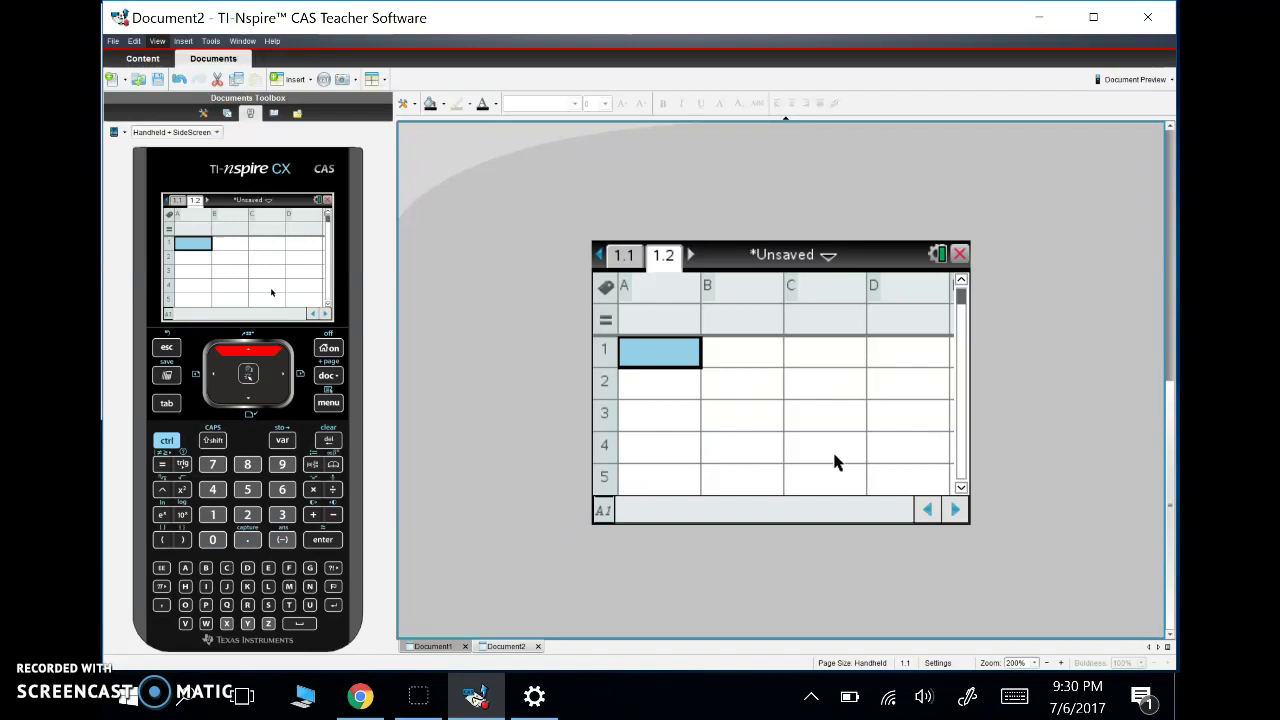
{"action": "key", "text": "Down"}
{"action": "key", "text": "Down"}
{"action": "key", "text": "Down"}
{"action": "key", "text": "Up"}
{"action": "key", "text": "Up"}
{"action": "key", "text": "Up"}
{"action": "key", "text": "Up"}
{"action": "key", "text": "Up"}
{"action": "key", "text": "Down"}
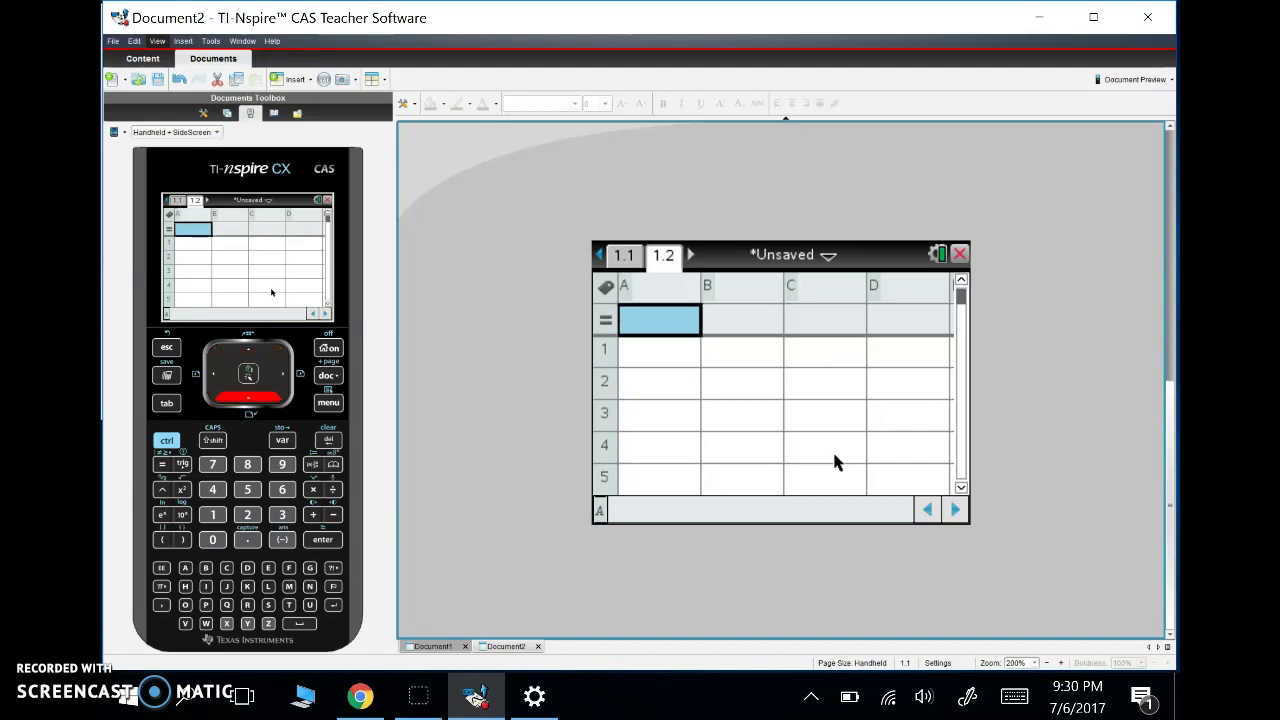
{"action": "key", "text": "Up"}
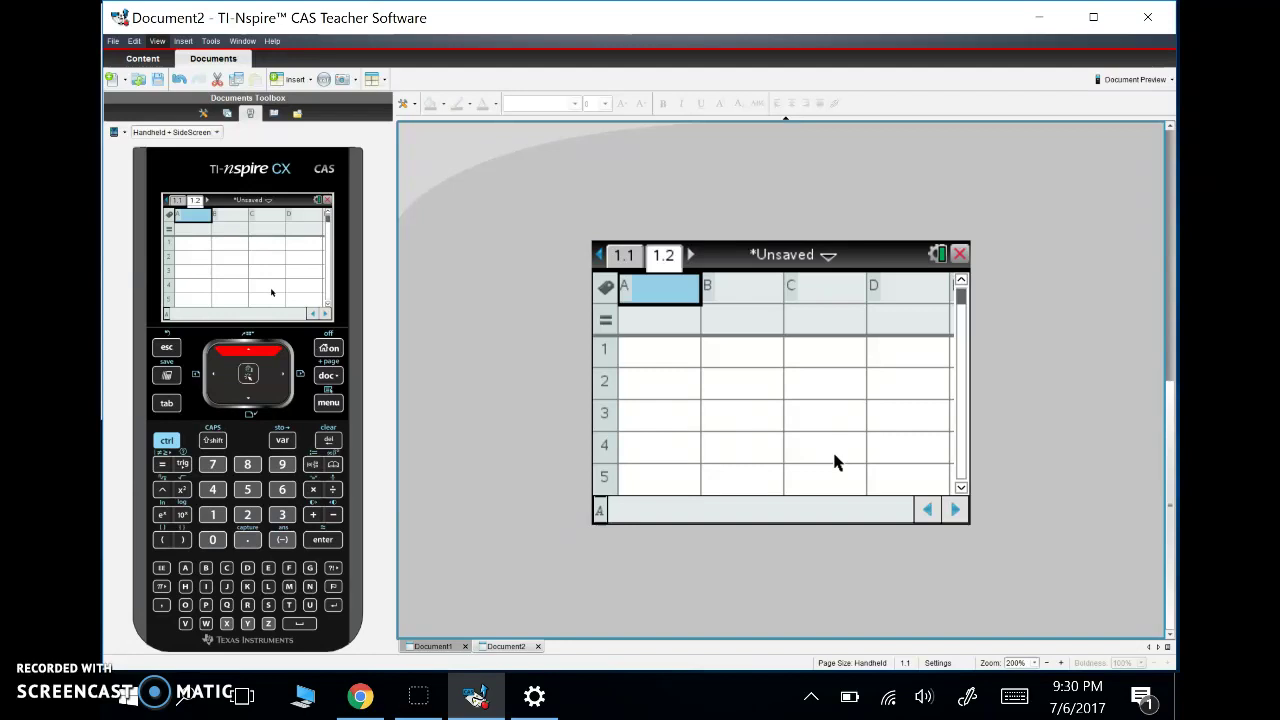
Step: Enter 'apple' as the name of column A
{"action": "left_click", "coordinate": [709, 465]}
{"action": "type", "text": "app"}
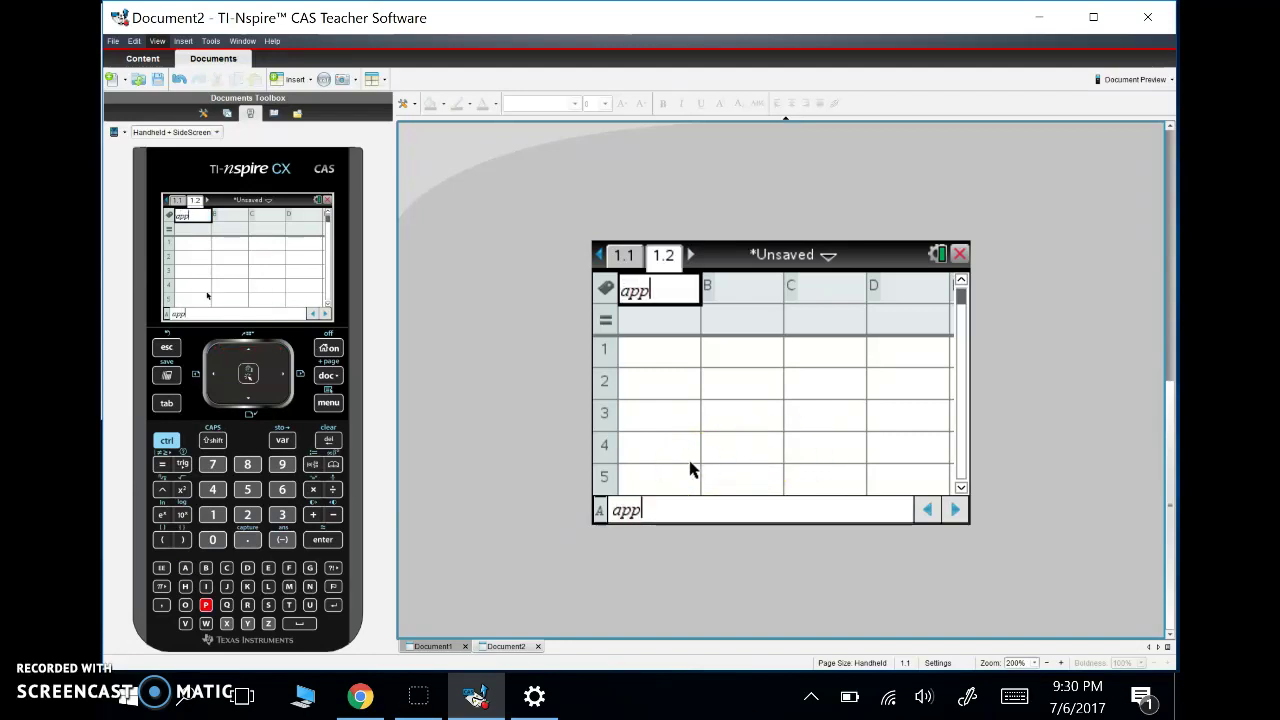
{"action": "type", "text": "le"}
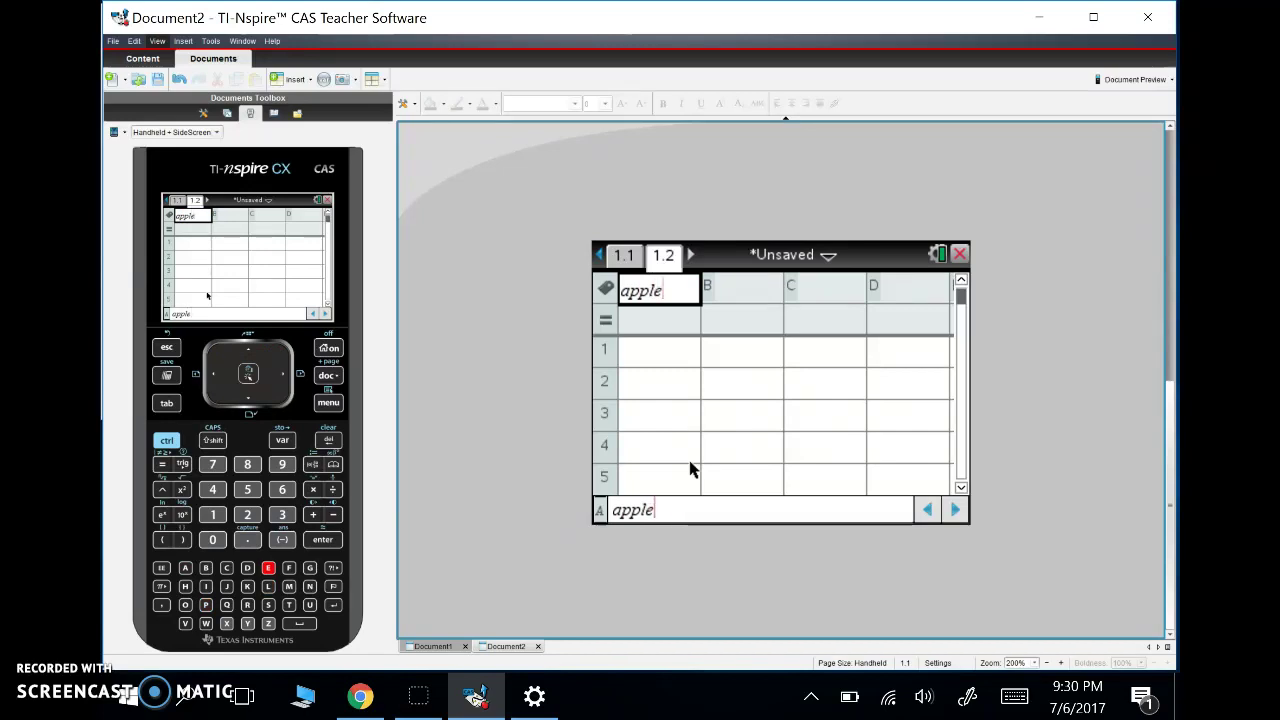
{"action": "key", "text": "Return"}
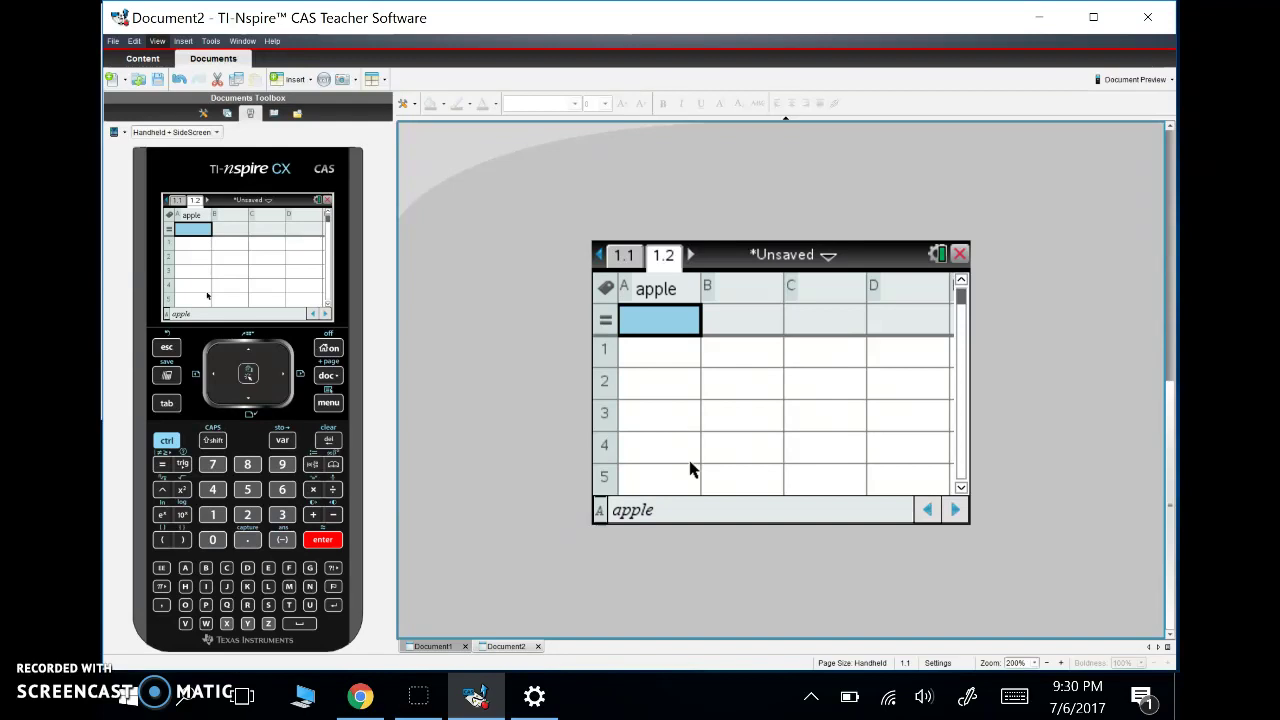
Step: Move between column A's cells and reopen the name cell so the formula row shows 'apple:='
{"action": "key", "text": "Up"}
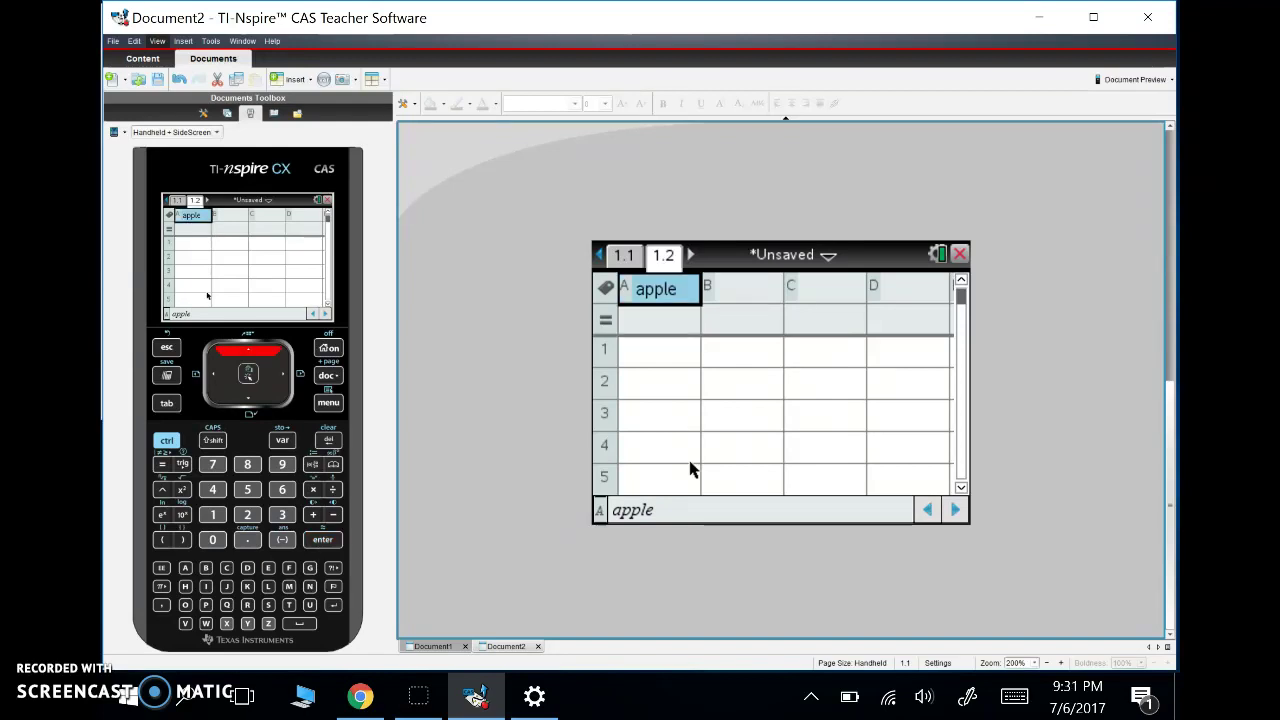
{"action": "key", "text": "Down"}
{"action": "key", "text": "Down"}
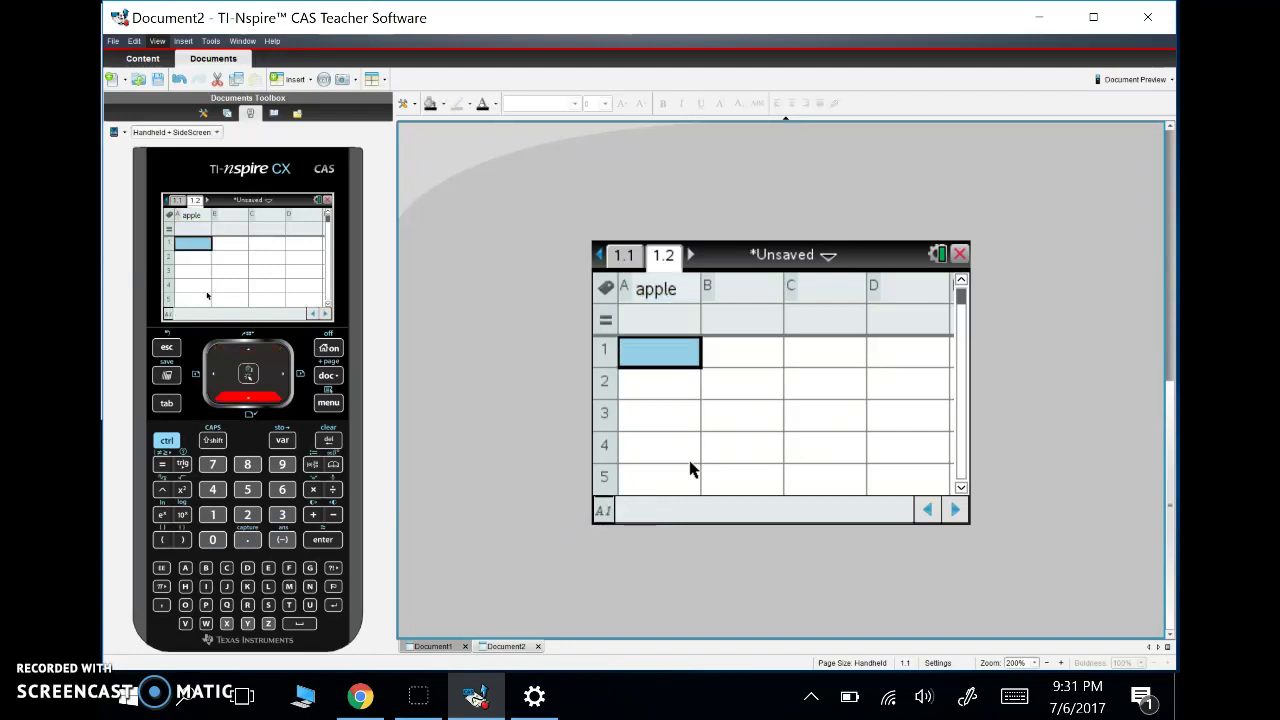
{"action": "key", "text": "Up"}
{"action": "key", "text": "Down"}
{"action": "key", "text": "Up"}
{"action": "key", "text": "Up"}
{"action": "key", "text": "Down"}
{"action": "key", "text": "Down"}
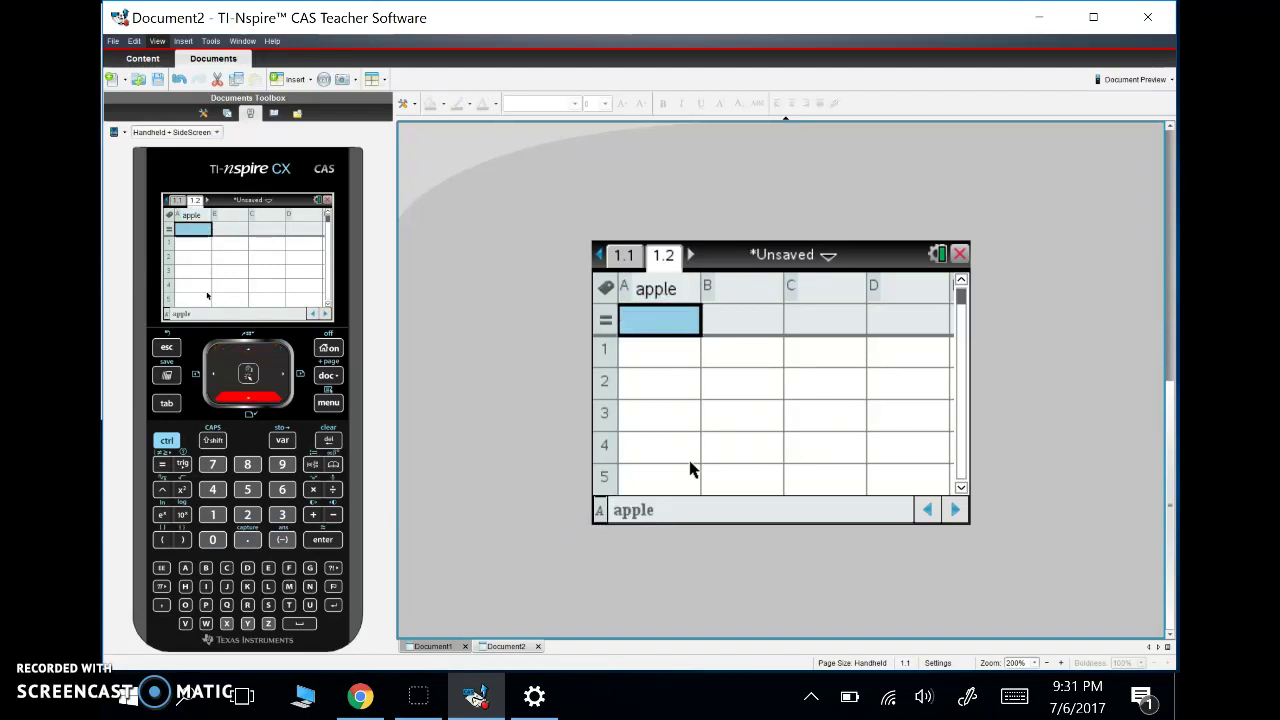
{"action": "key", "text": "Up"}
{"action": "key", "text": "Up"}
{"action": "key", "text": "Down"}
{"action": "key", "text": "Down"}
{"action": "key", "text": "Up"}
{"action": "key", "text": "Down"}
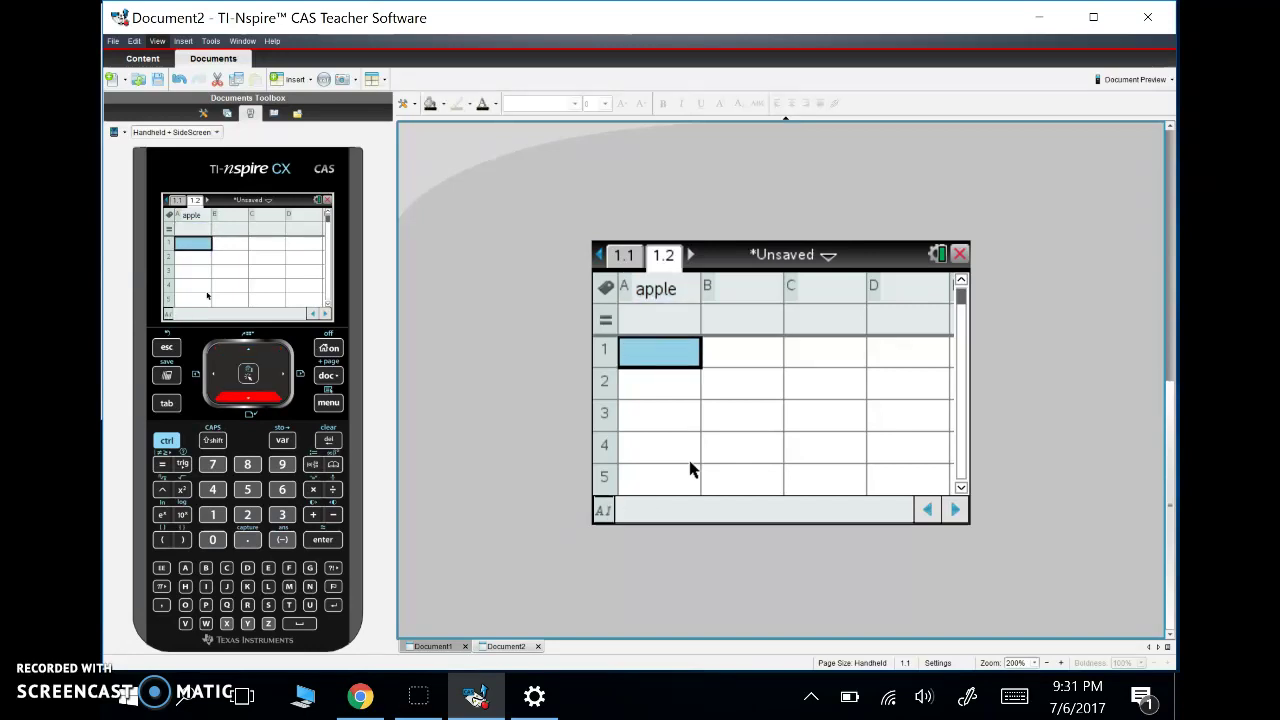
{"action": "left_click", "coordinate": [672, 289]}
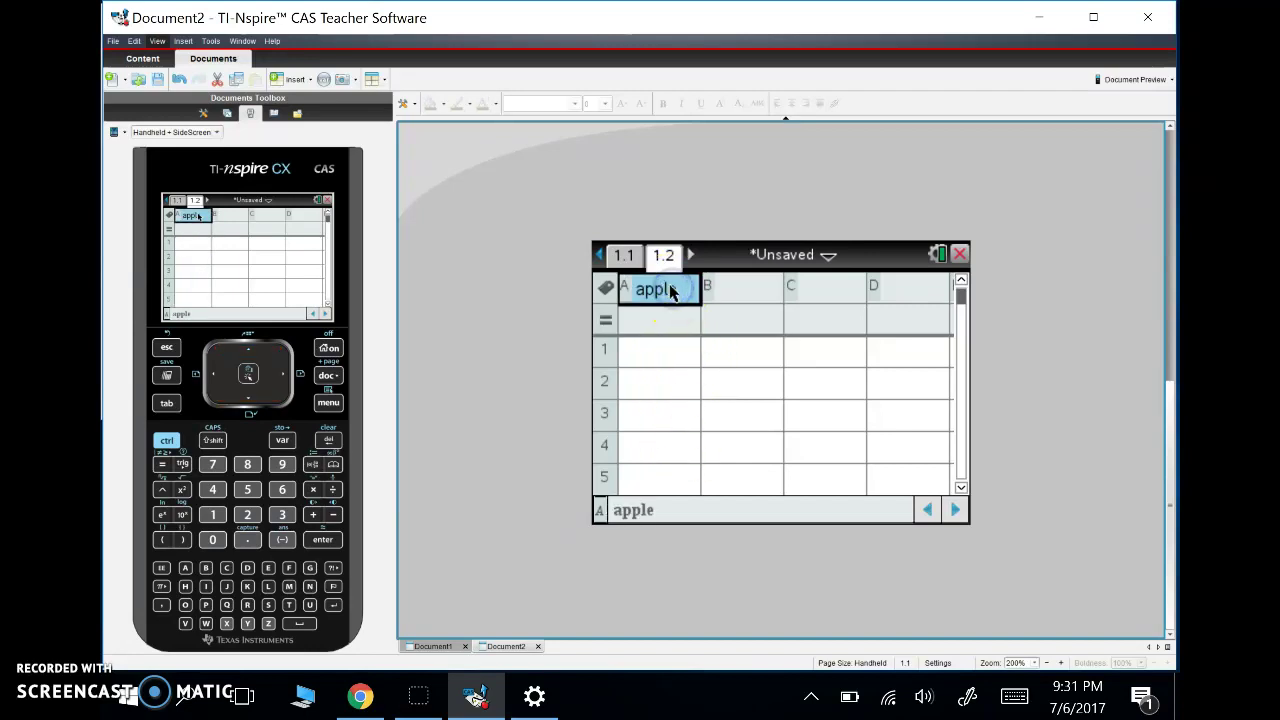
{"action": "key", "text": "Return"}
{"action": "key", "text": "Return"}
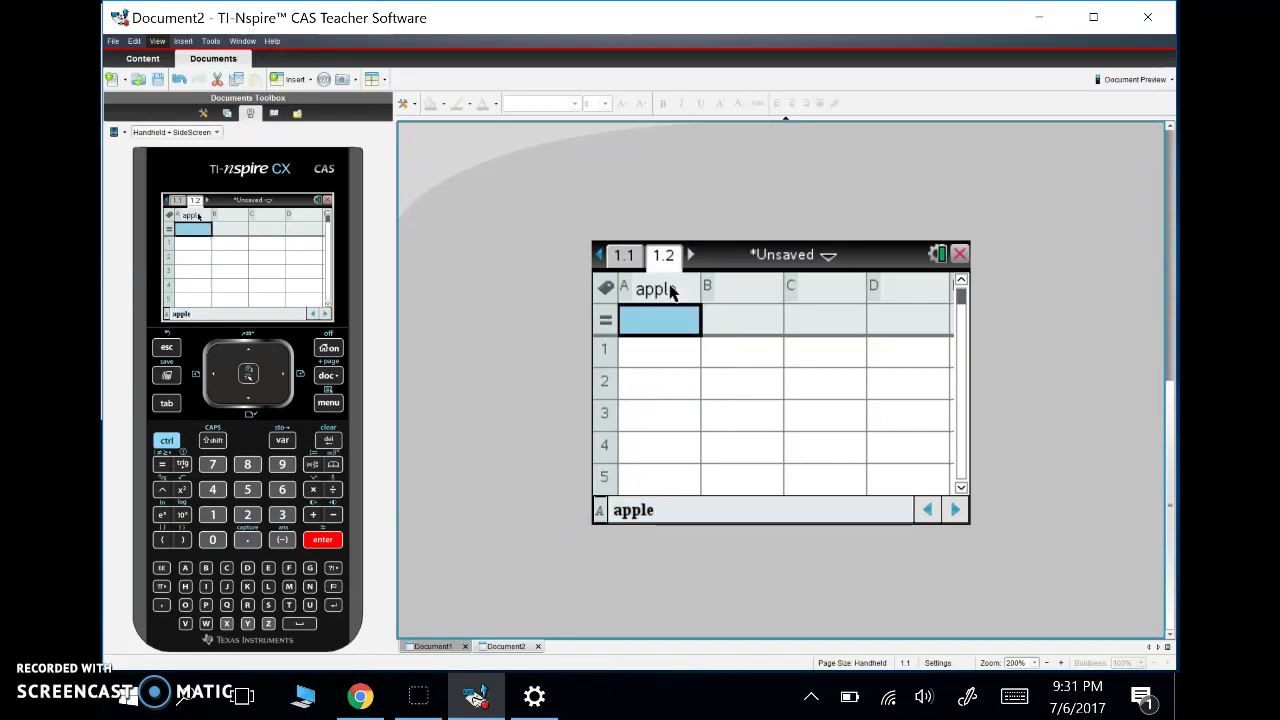
Step: Start an '=' formula for column A and submit it unfinished, triggering a syntax error
{"action": "type", "text": "="}
{"action": "left_click", "coordinate": [625, 320]}
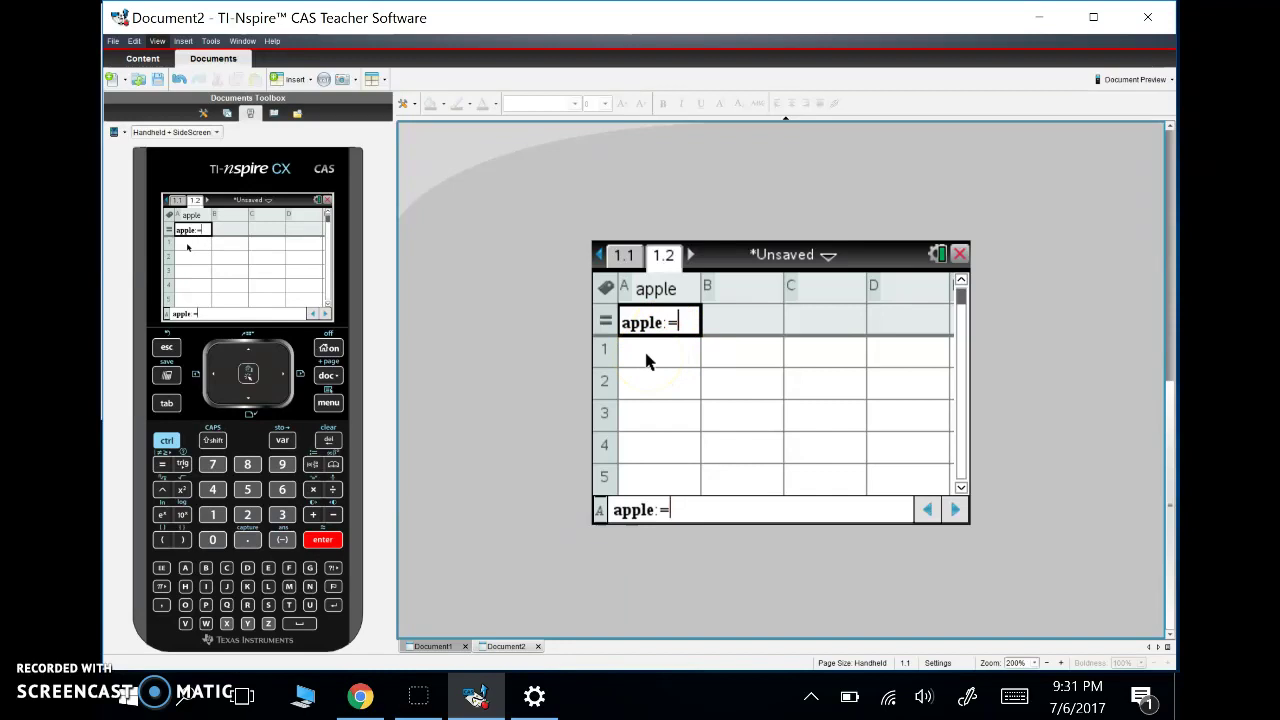
{"action": "left_click", "coordinate": [252, 400]}
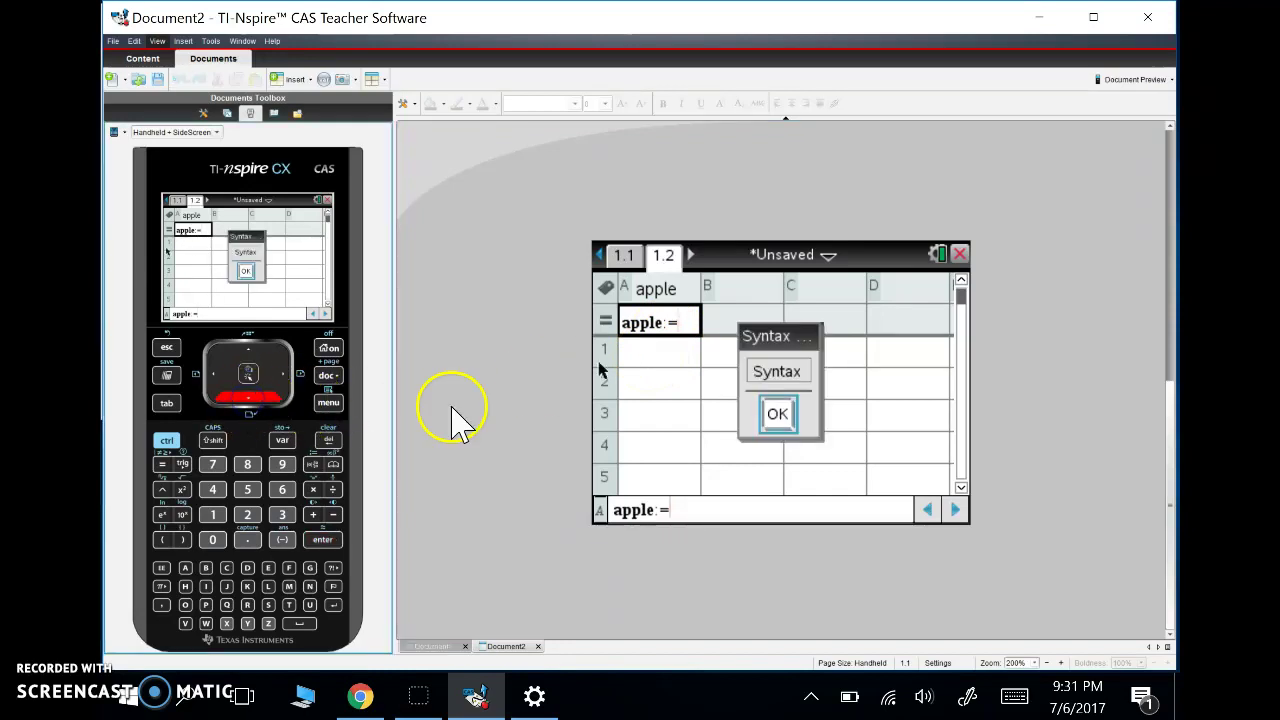
Step: Dismiss the syntax error and cancel the 'apple:=' entry with esc, emptying the formula cell
{"action": "left_click", "coordinate": [776, 420]}
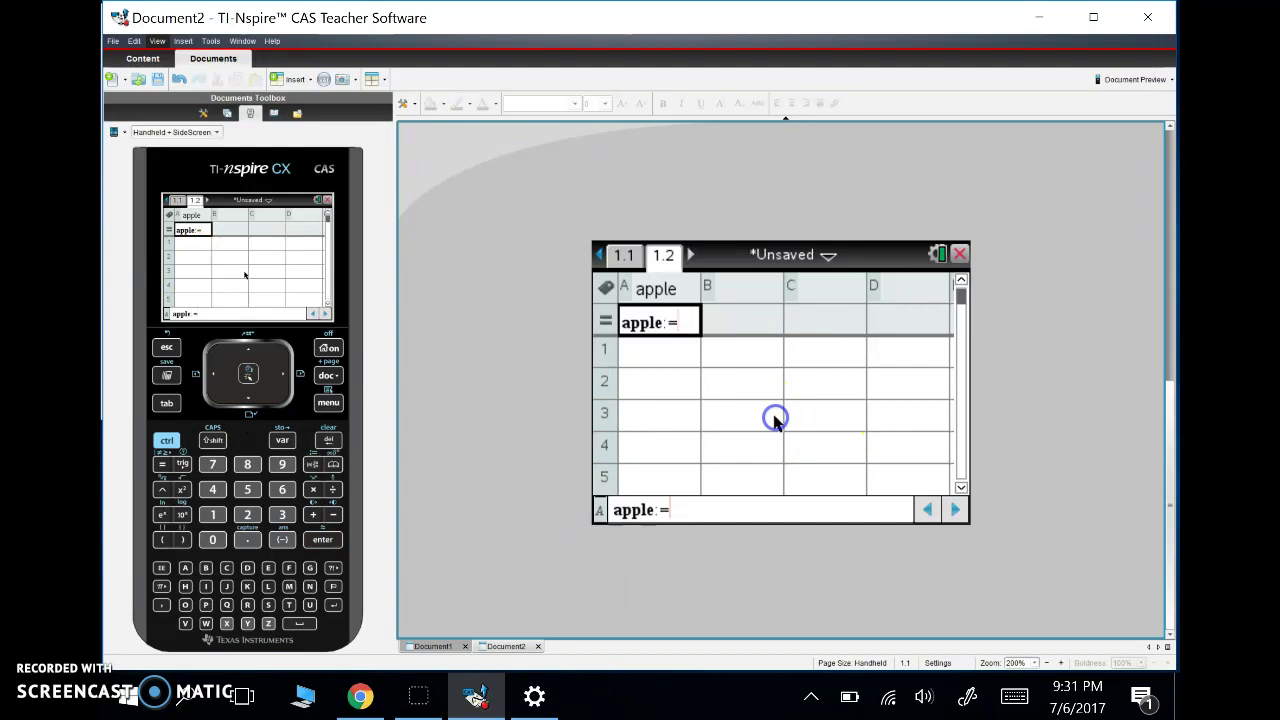
{"action": "key", "text": "Up"}
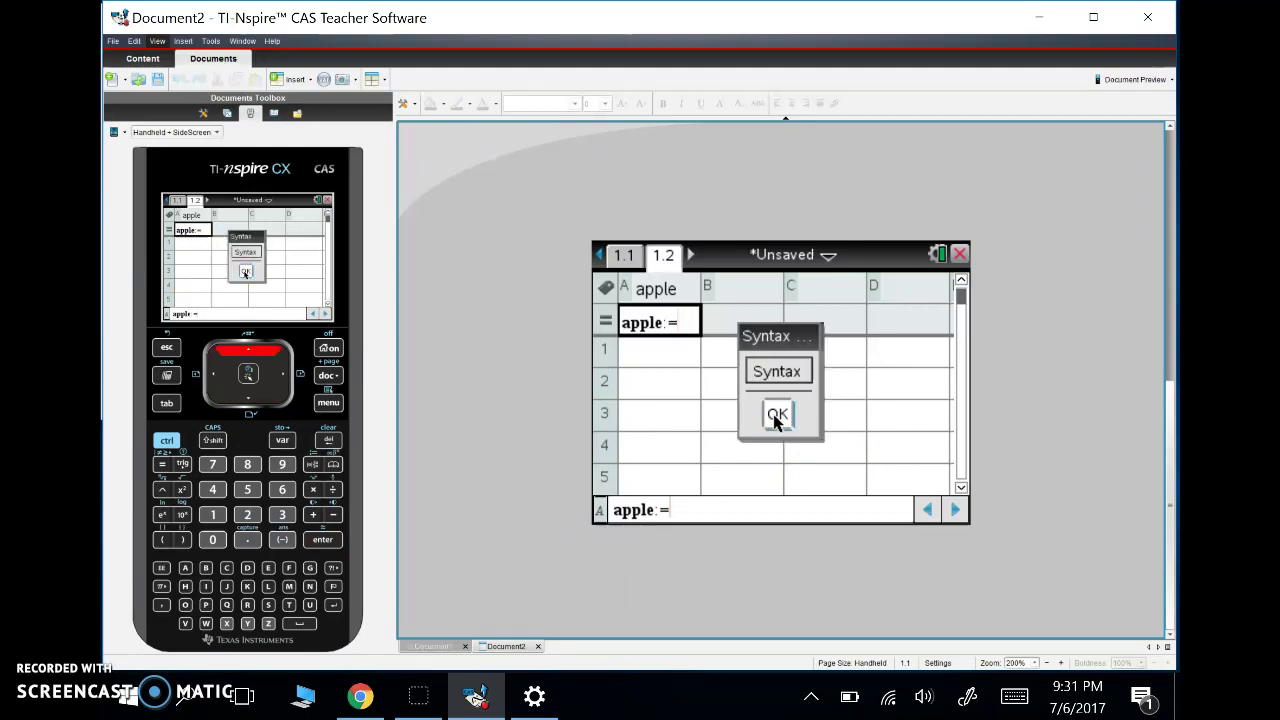
{"action": "left_click", "coordinate": [776, 420]}
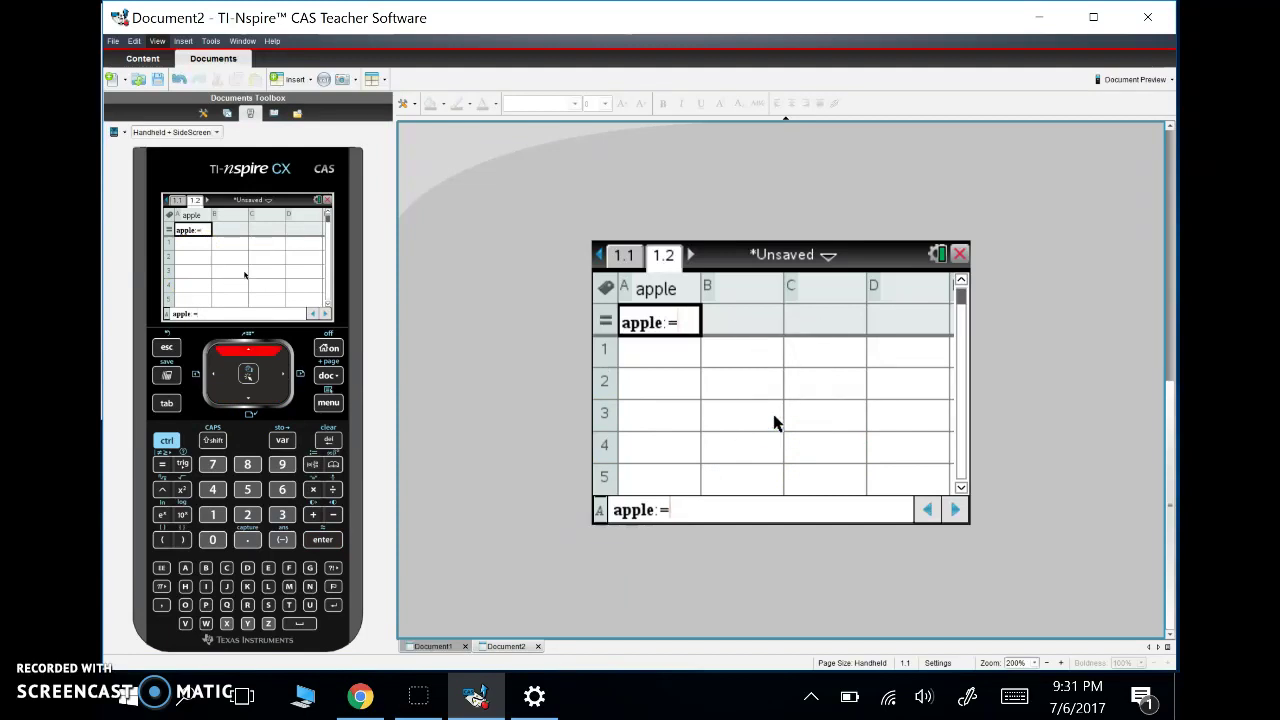
{"action": "left_click", "coordinate": [556, 370]}
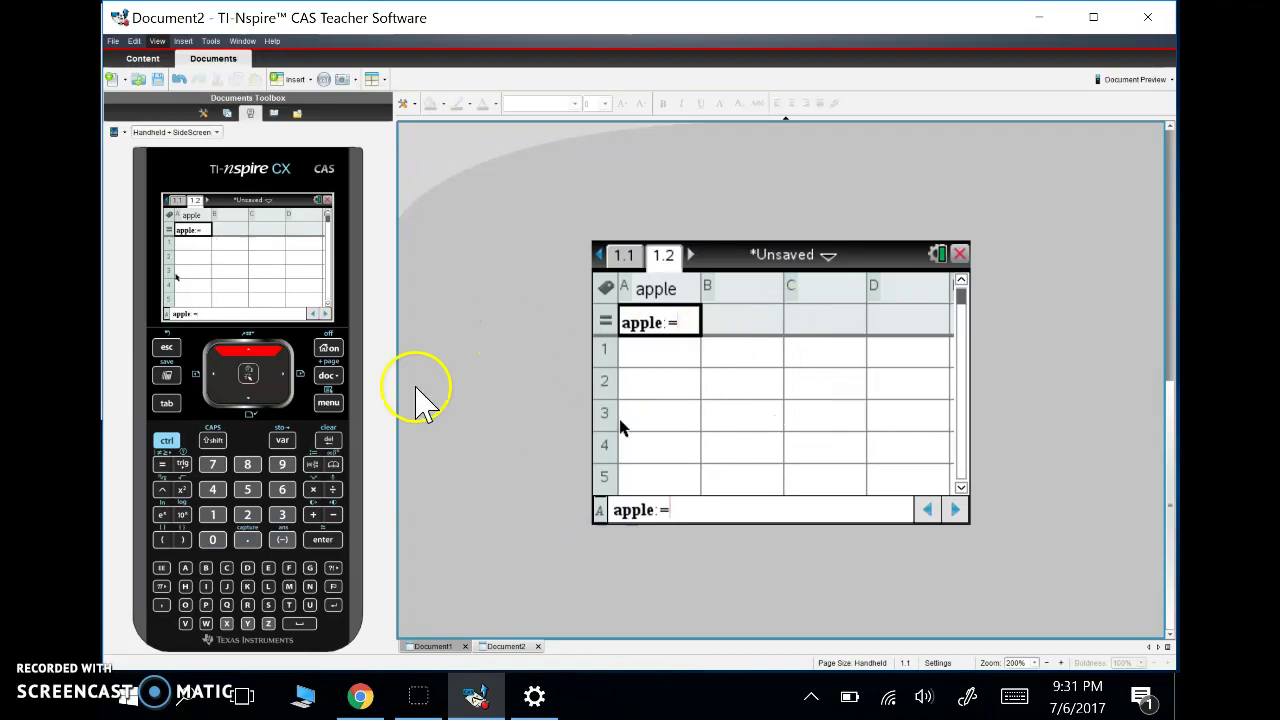
{"action": "left_click", "coordinate": [165, 350]}
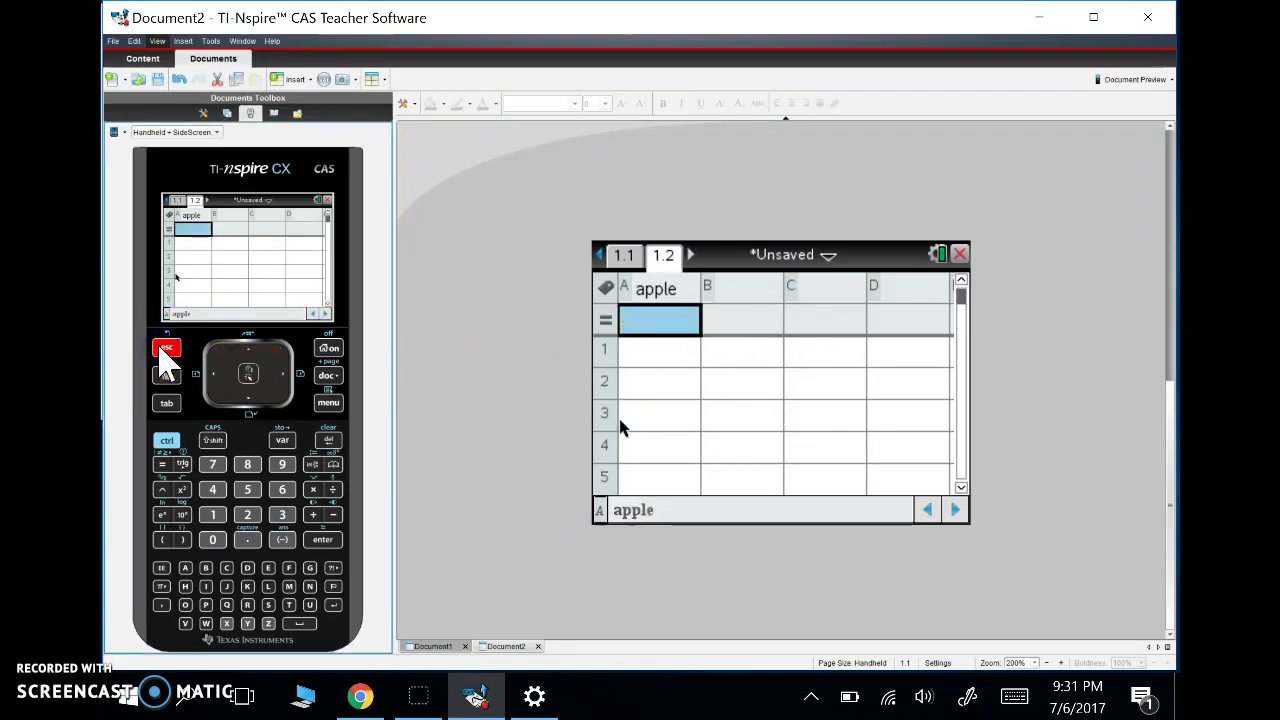
Step: Enter 7, 8, 9, 10 and 11 into cells A1–A5 of the apple column
{"action": "key", "text": "Down"}
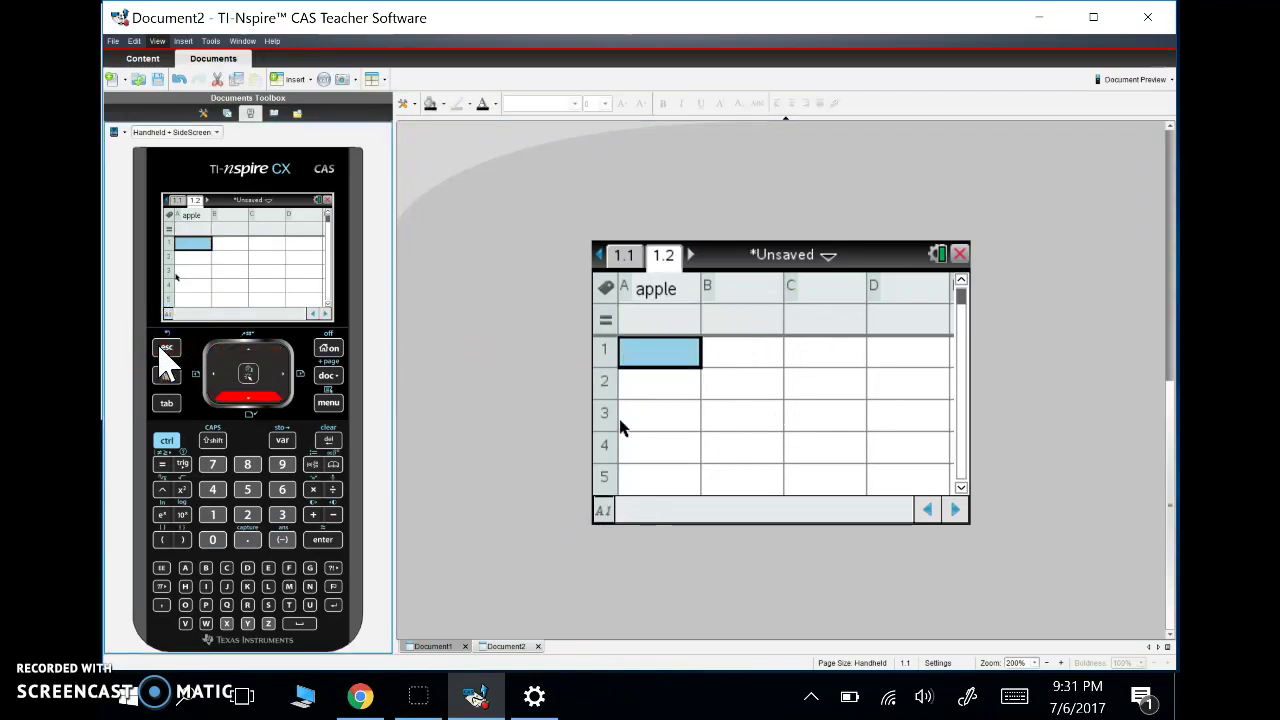
{"action": "type", "text": "7"}
{"action": "key", "text": "Return"}
{"action": "type", "text": "8"}
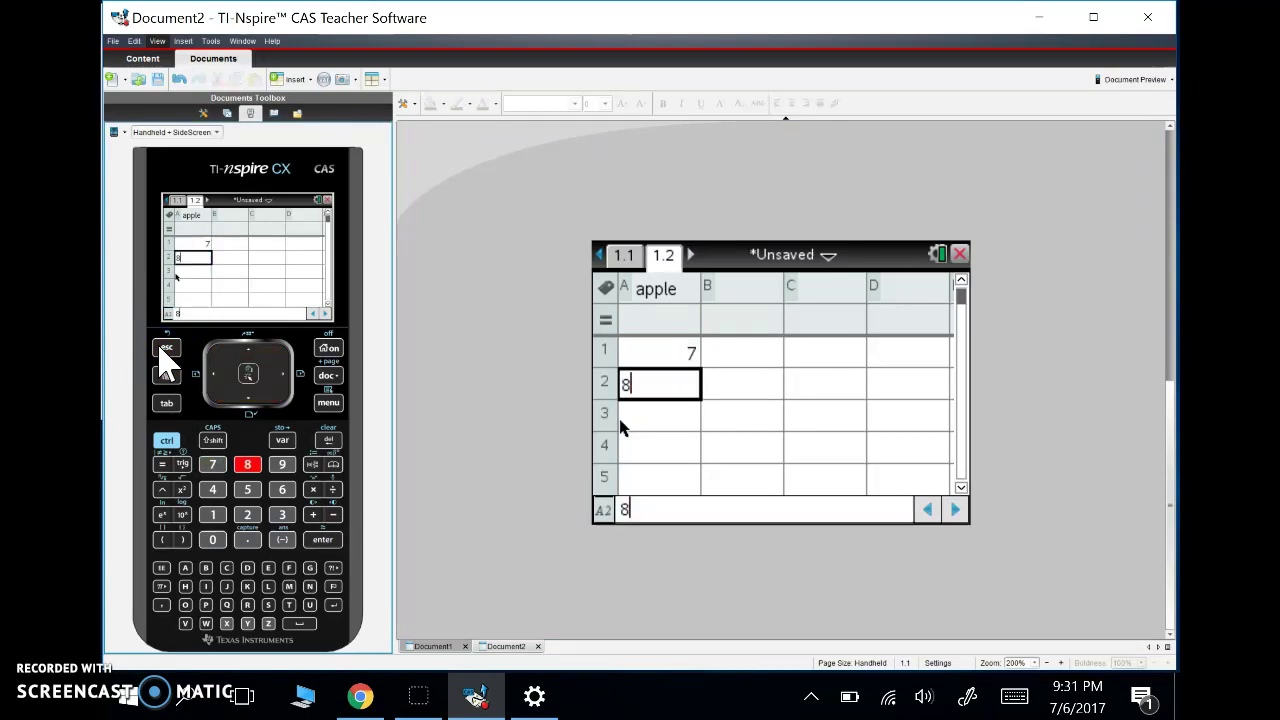
{"action": "key", "text": "Return"}
{"action": "type", "text": "9"}
{"action": "key", "text": "Return"}
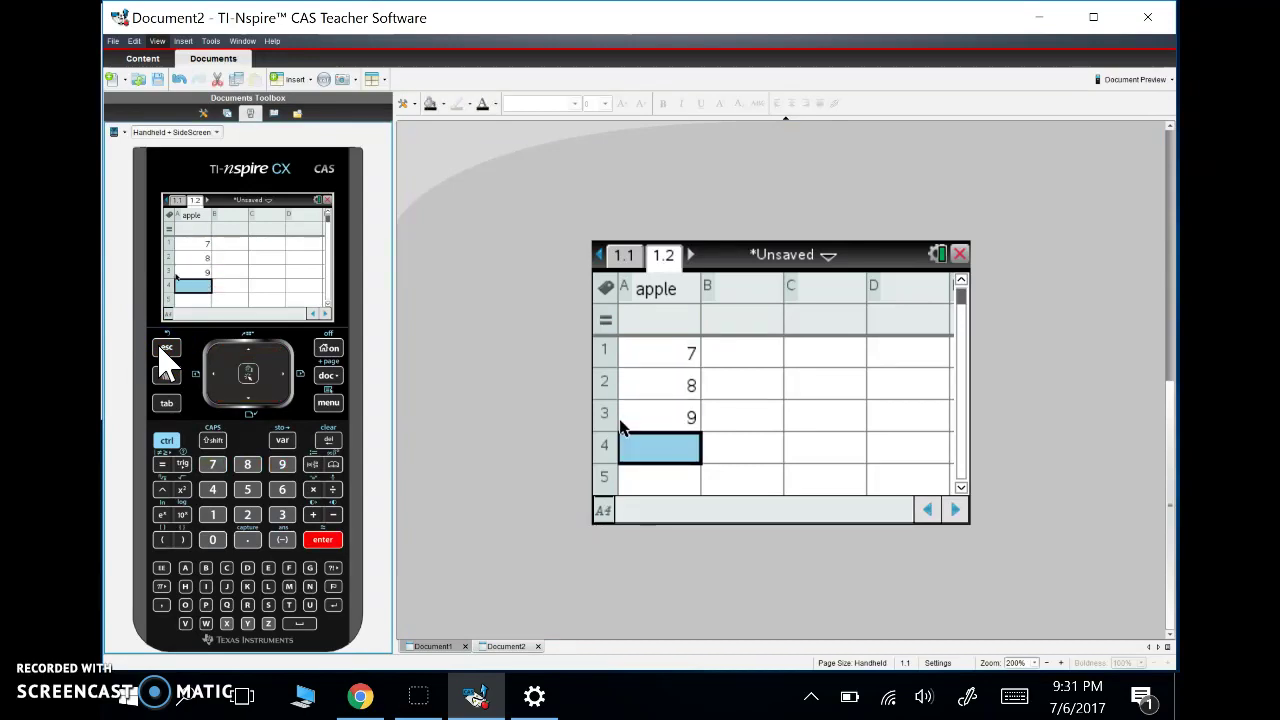
{"action": "type", "text": "10"}
{"action": "key", "text": "Return"}
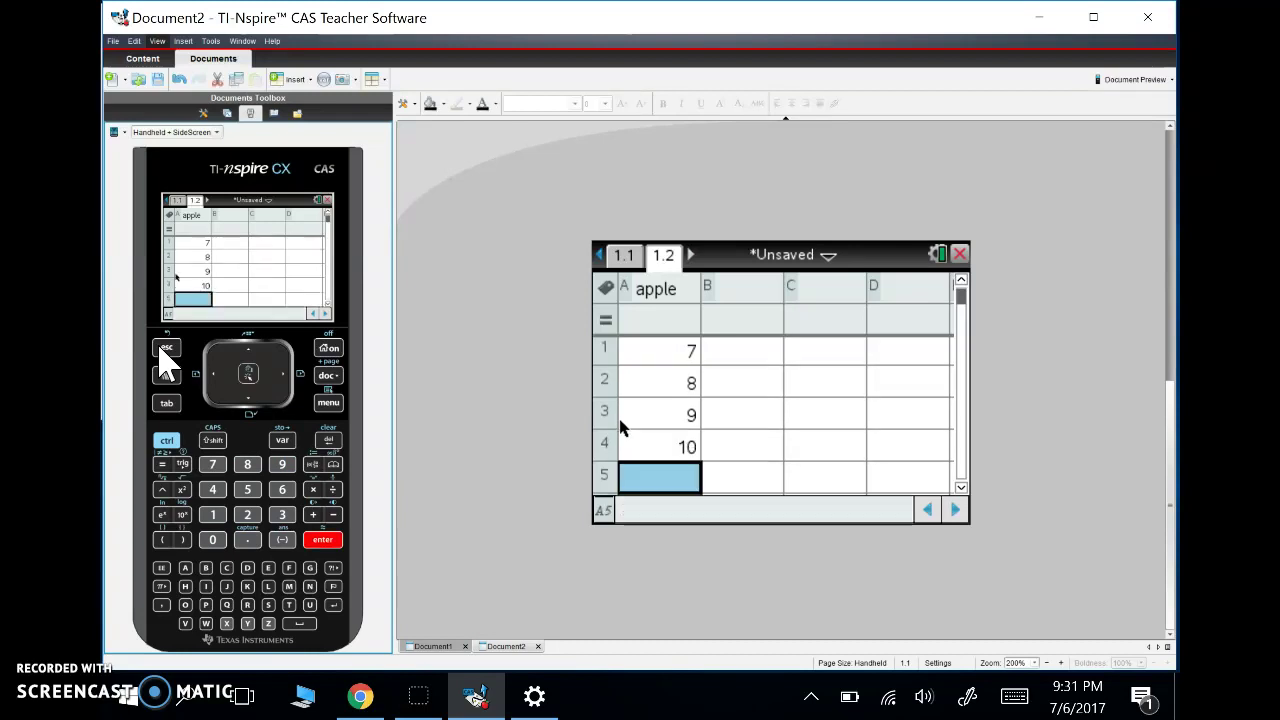
{"action": "type", "text": "11"}
{"action": "key", "text": "Return"}
Step: Step up and down the apple column to check the entered values
{"action": "key", "text": "Up"}
{"action": "key", "text": "Up"}
{"action": "key", "text": "Up"}
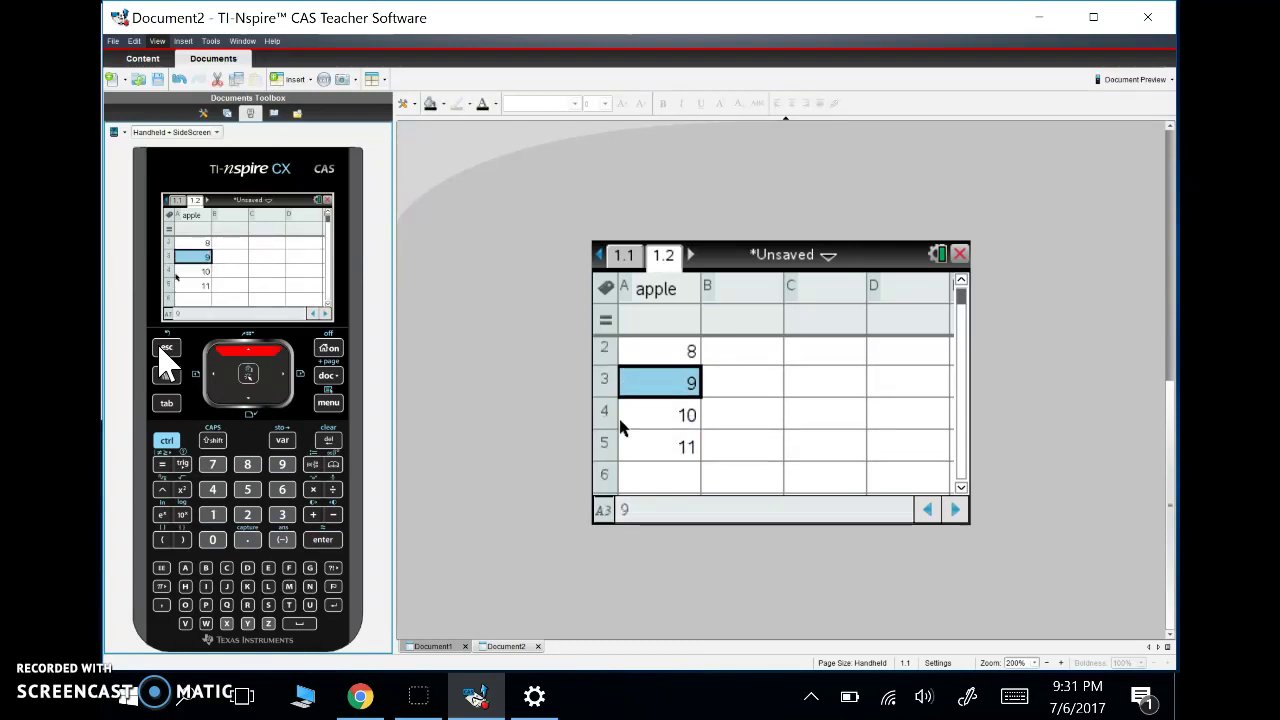
{"action": "key", "text": "Down"}
{"action": "key", "text": "Down"}
{"action": "key", "text": "Down"}
{"action": "key", "text": "Down"}
{"action": "key", "text": "Up"}
{"action": "key", "text": "Up"}
{"action": "key", "text": "Up"}
{"action": "key", "text": "Up"}
{"action": "key", "text": "Up"}
{"action": "key", "text": "Up"}
{"action": "key", "text": "Up"}
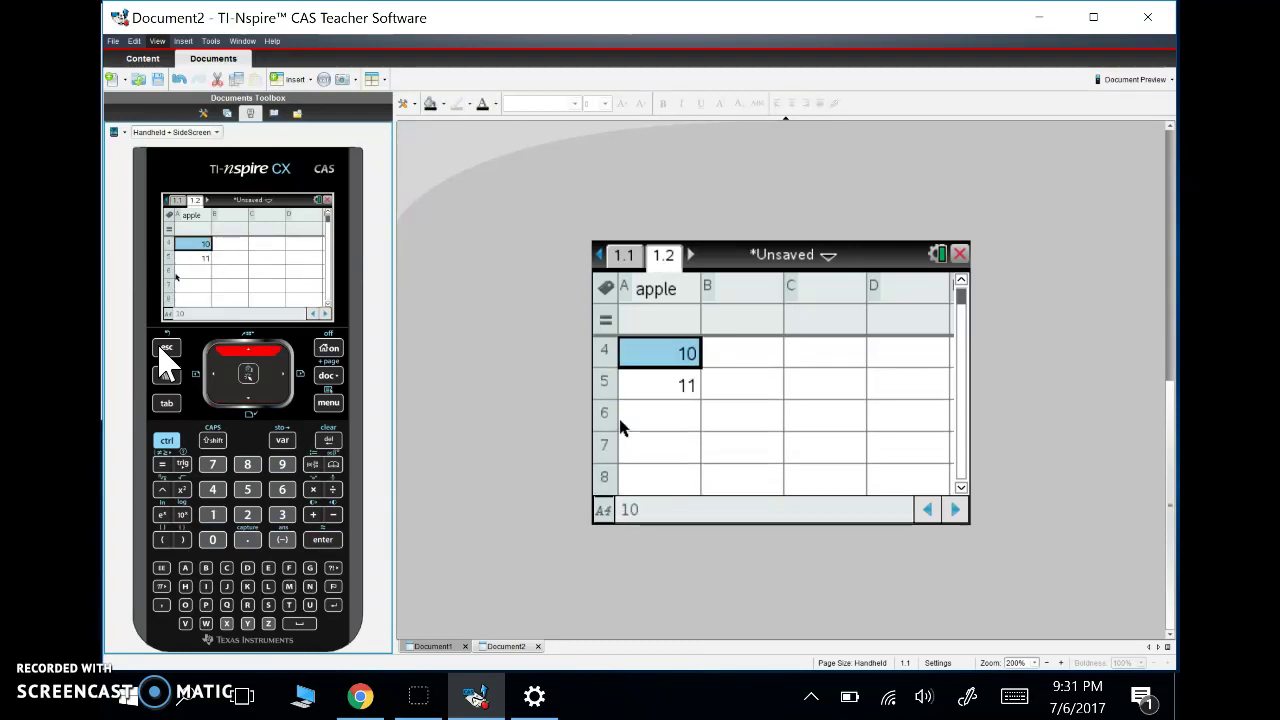
{"action": "key", "text": "Down"}
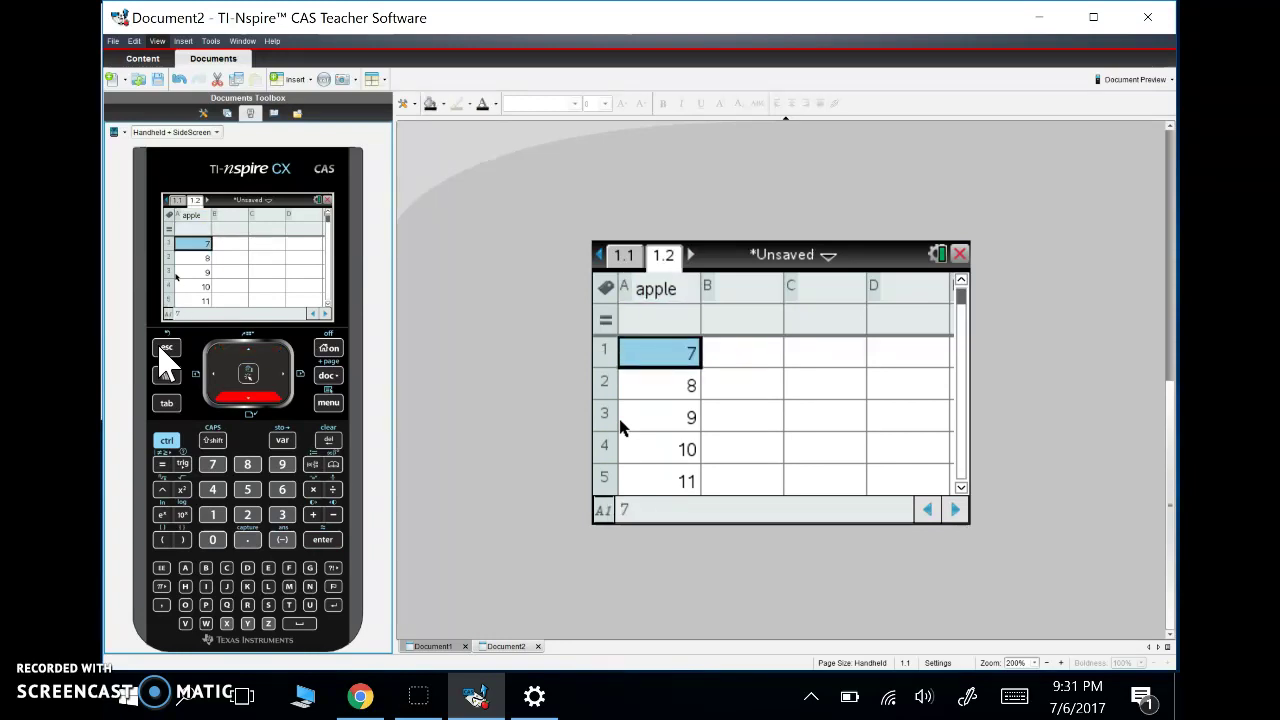
Step: Name column B 'peach' and begin its formula so the cell shows 'peach:='
{"action": "key", "text": "Right"}
{"action": "key", "text": "Up"}
{"action": "key", "text": "Up"}
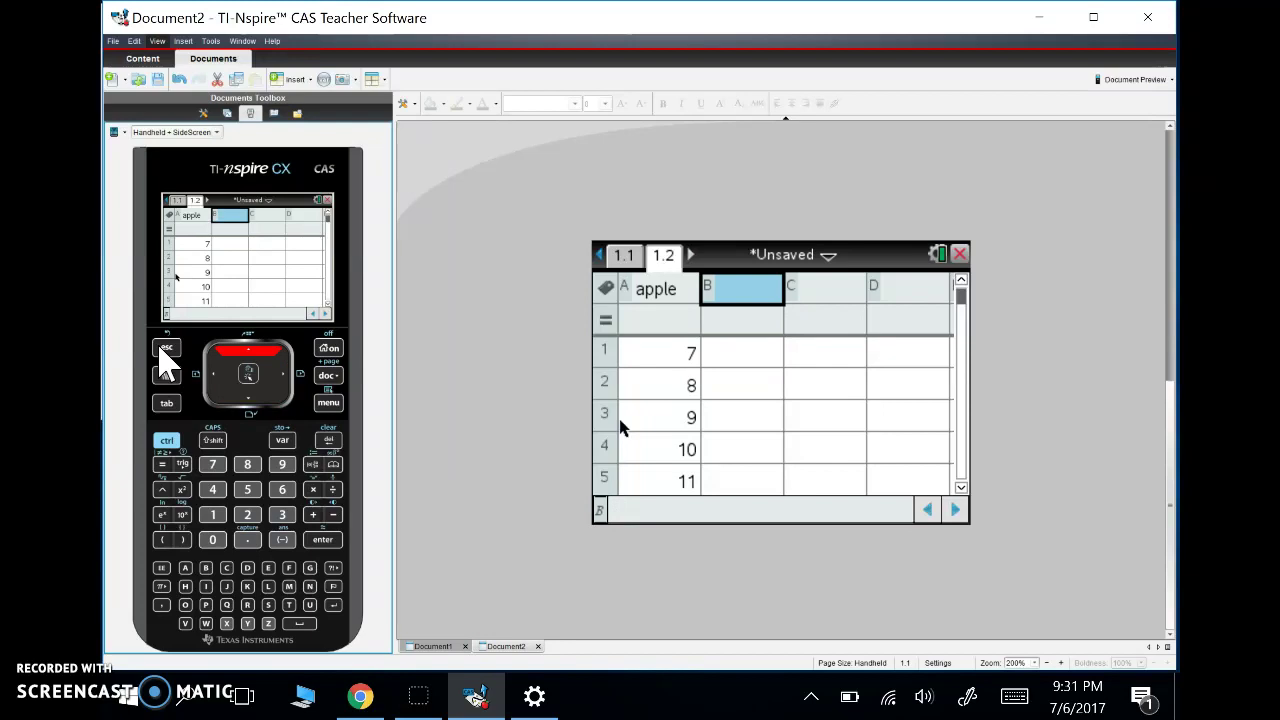
{"action": "type", "text": "peach"}
{"action": "key", "text": "Return"}
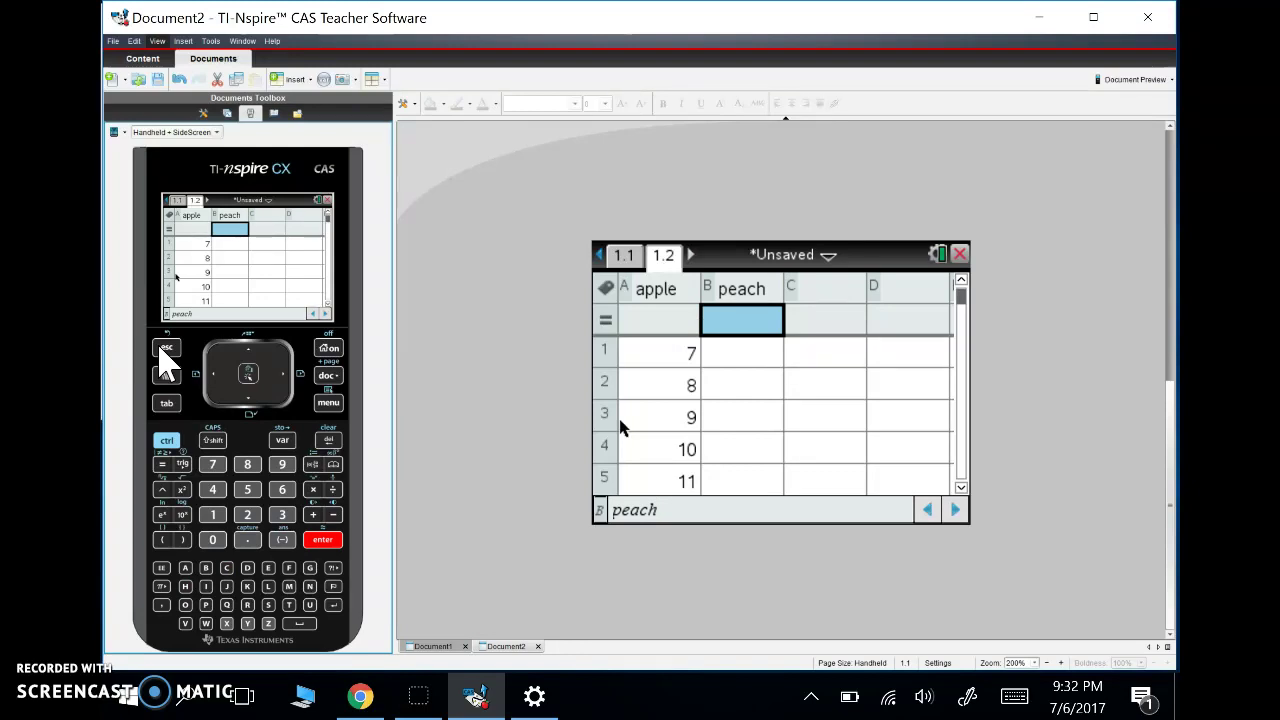
{"action": "key", "text": "Return"}
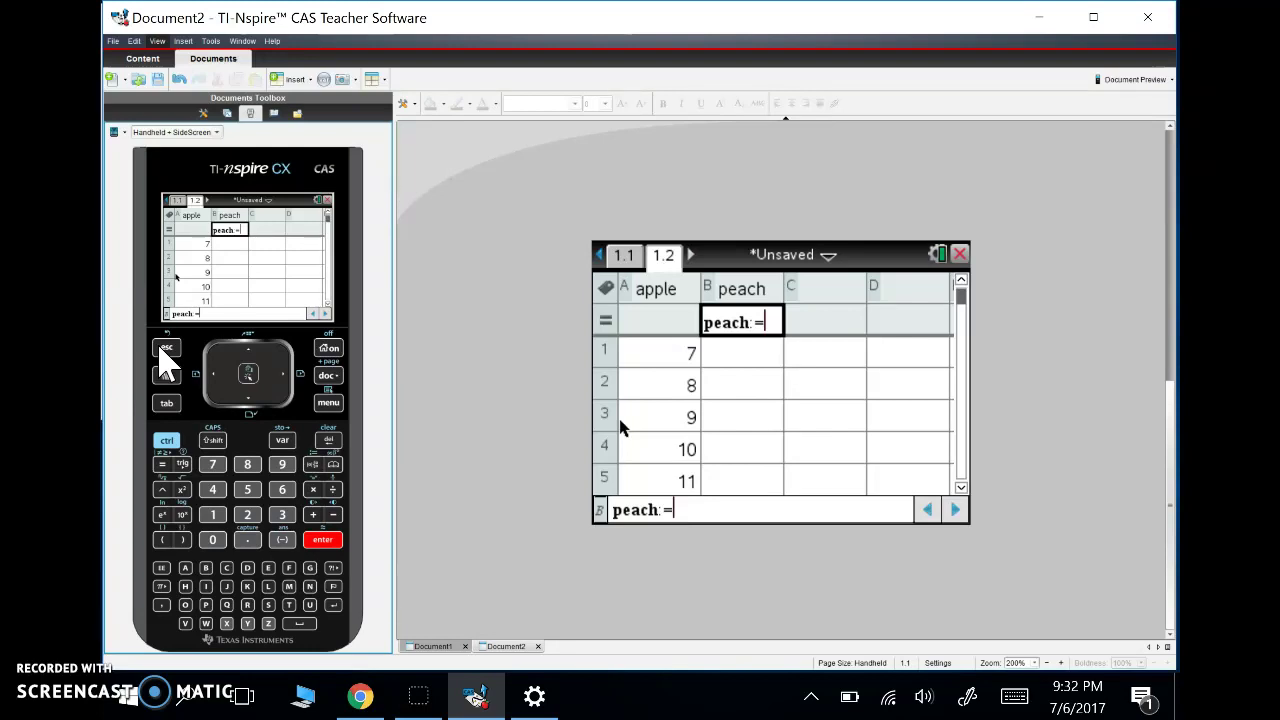
Step: Commit the formula 3×apple for peach, filling B1–B5 with 21, 24, 27, 30, 33
{"action": "type", "text": "3"}
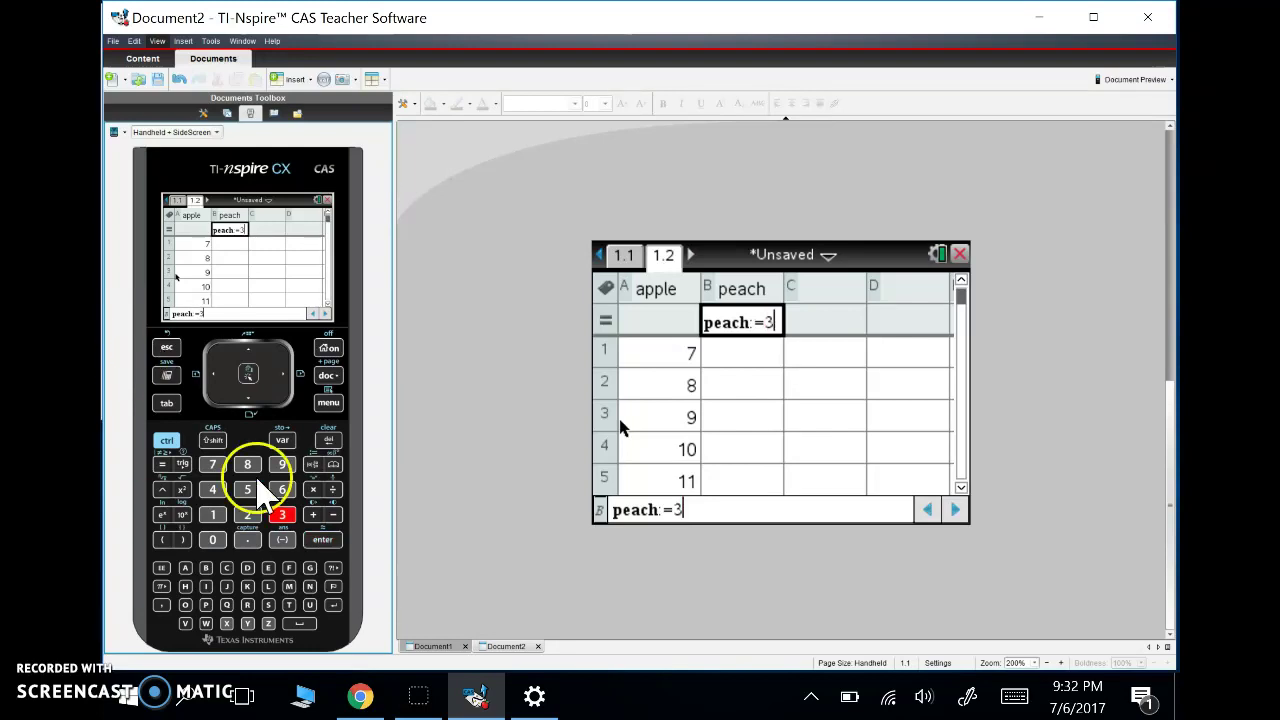
{"action": "left_click", "coordinate": [313, 489]}
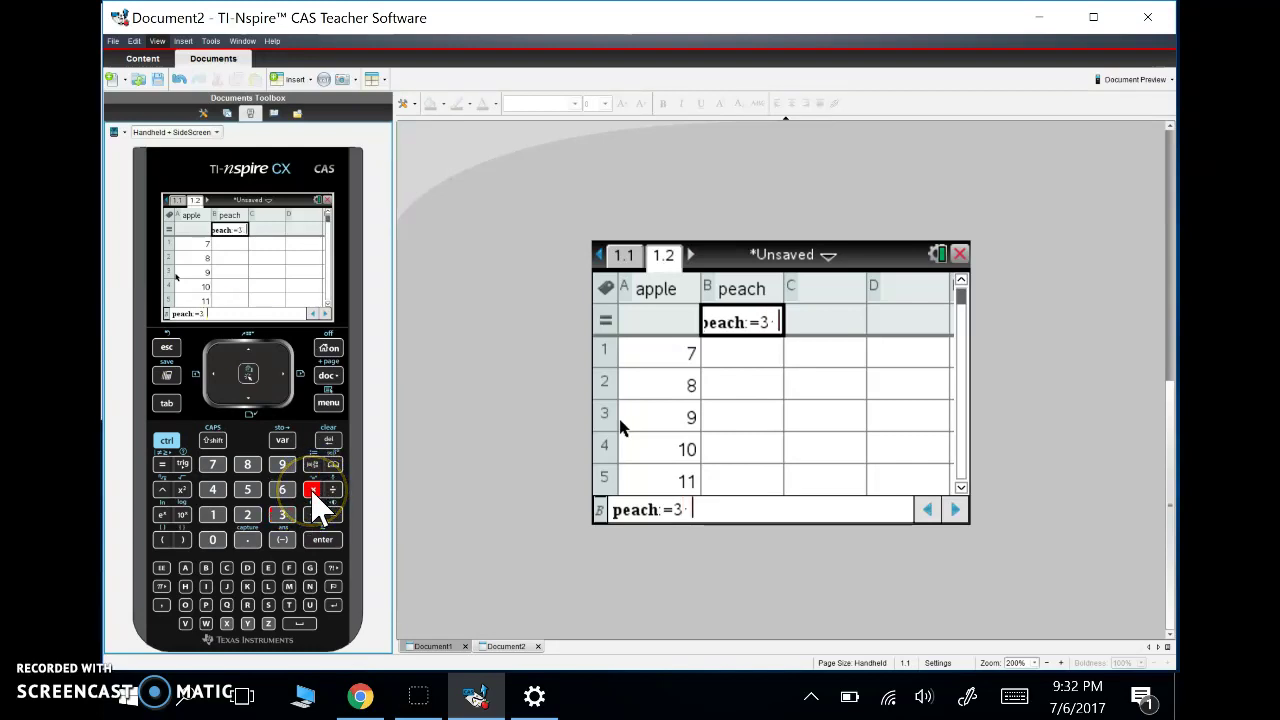
{"action": "type", "text": "apple"}
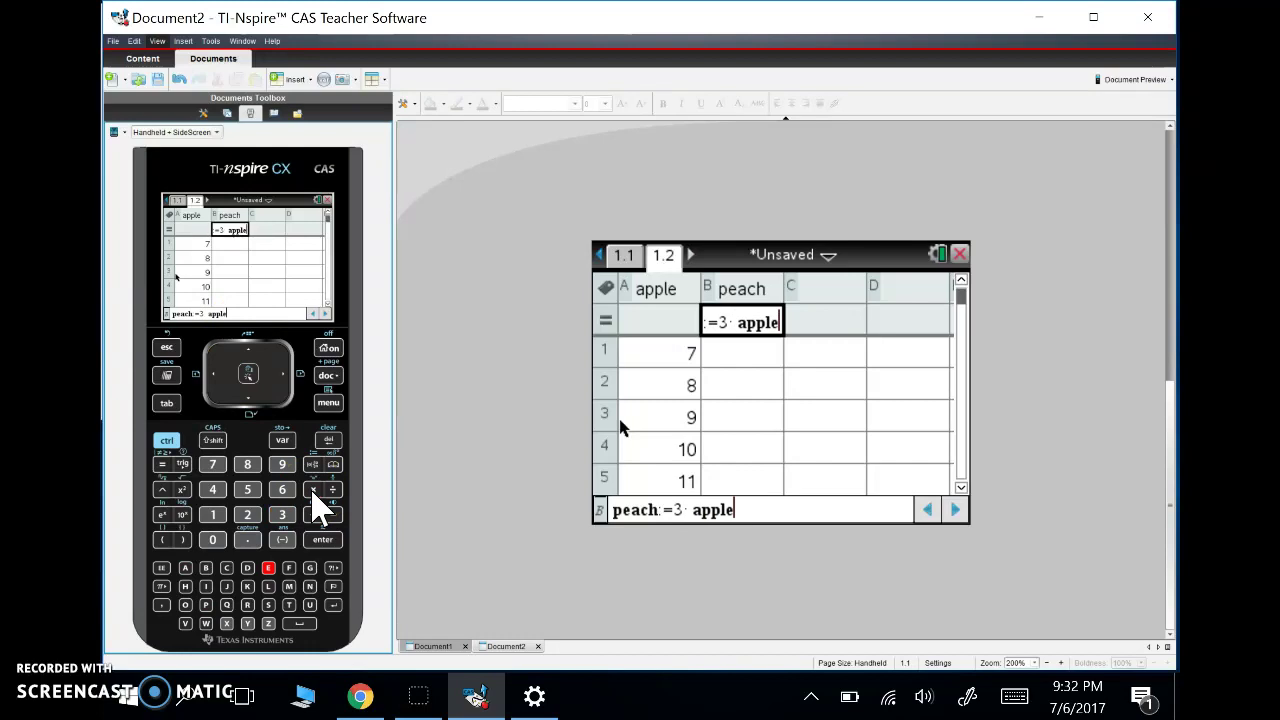
{"action": "key", "text": "Return"}
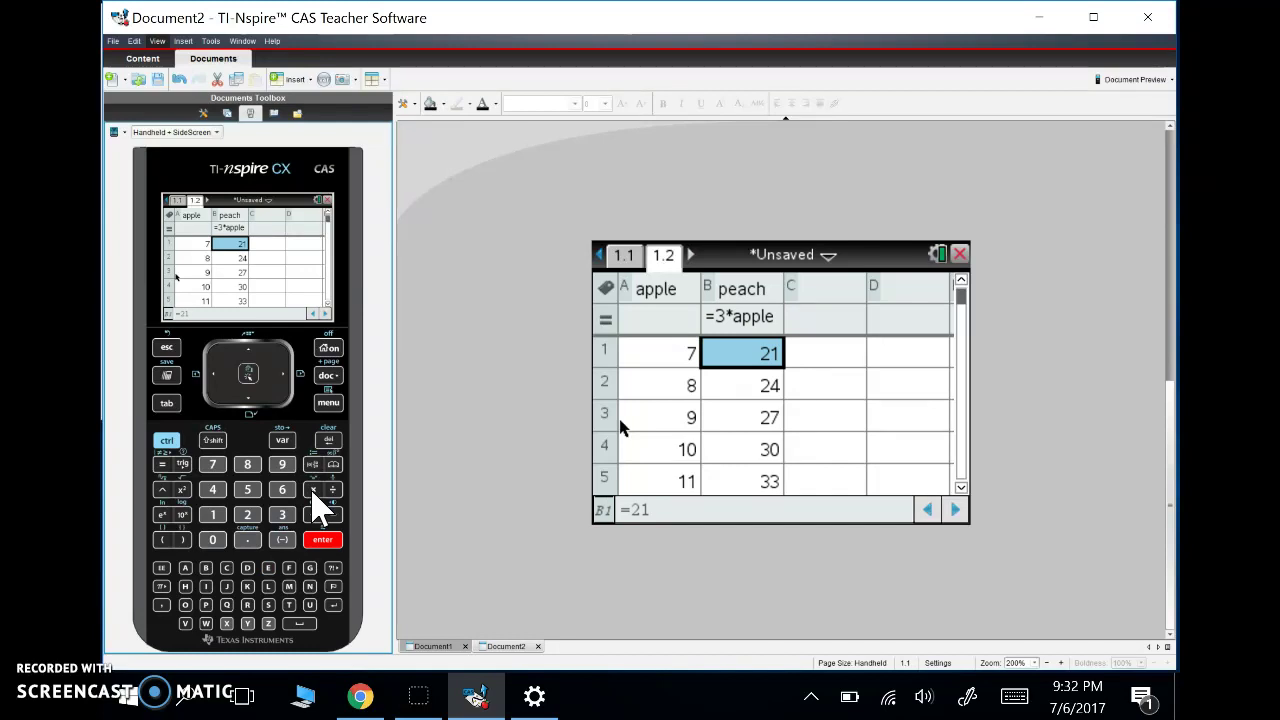
{"action": "key", "text": "Left"}
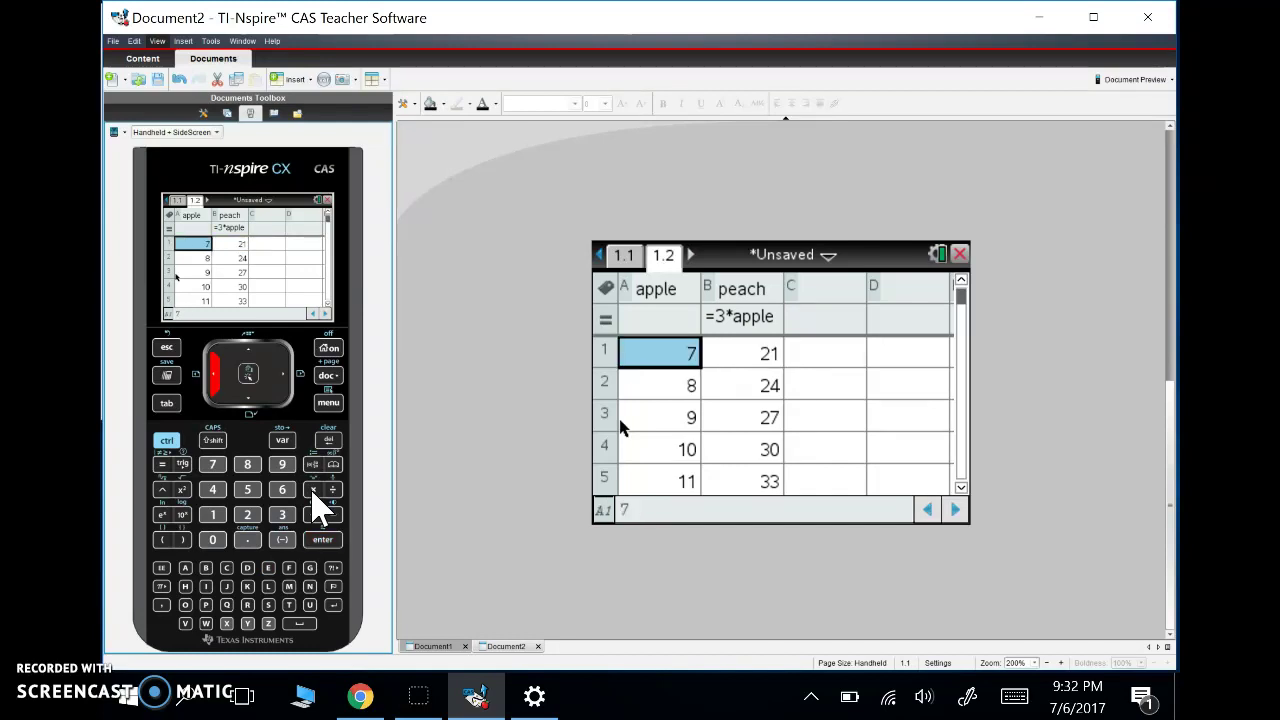
{"action": "key", "text": "Right"}
{"action": "key", "text": "Down"}
{"action": "key", "text": "Down"}
{"action": "key", "text": "Down"}
{"action": "key", "text": "Up"}
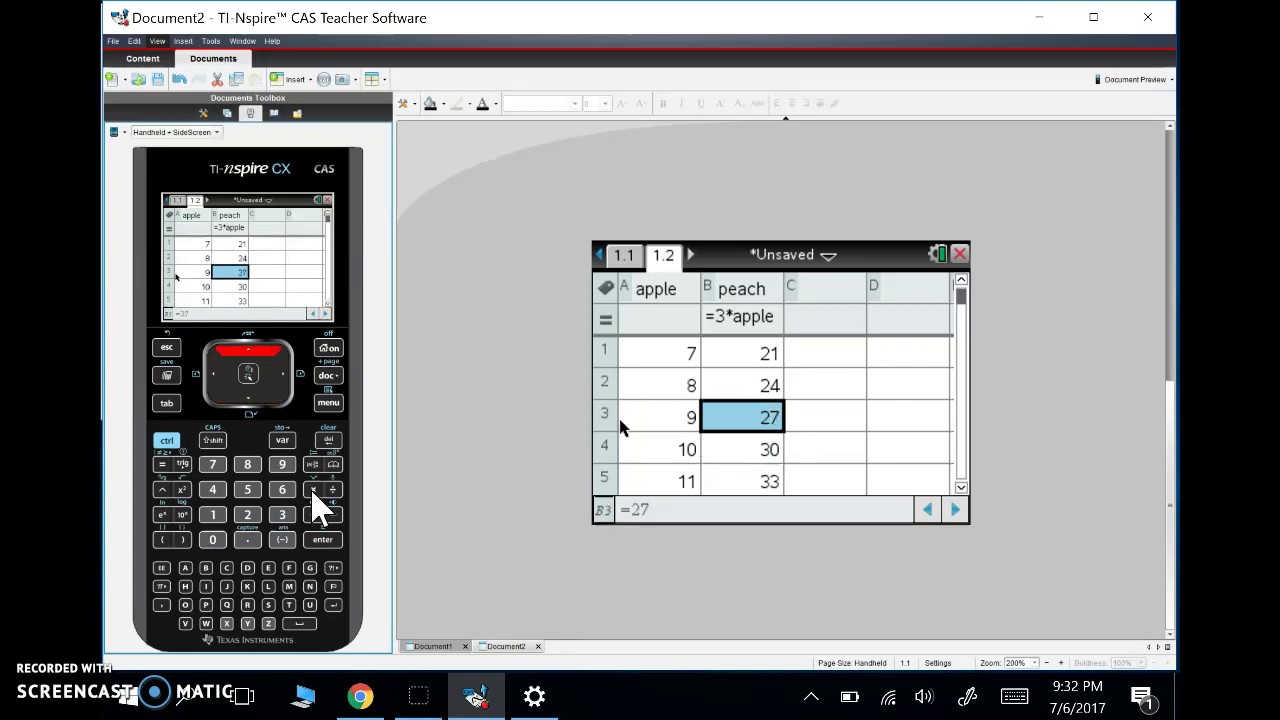
{"action": "key", "text": "Up"}
{"action": "key", "text": "Up"}
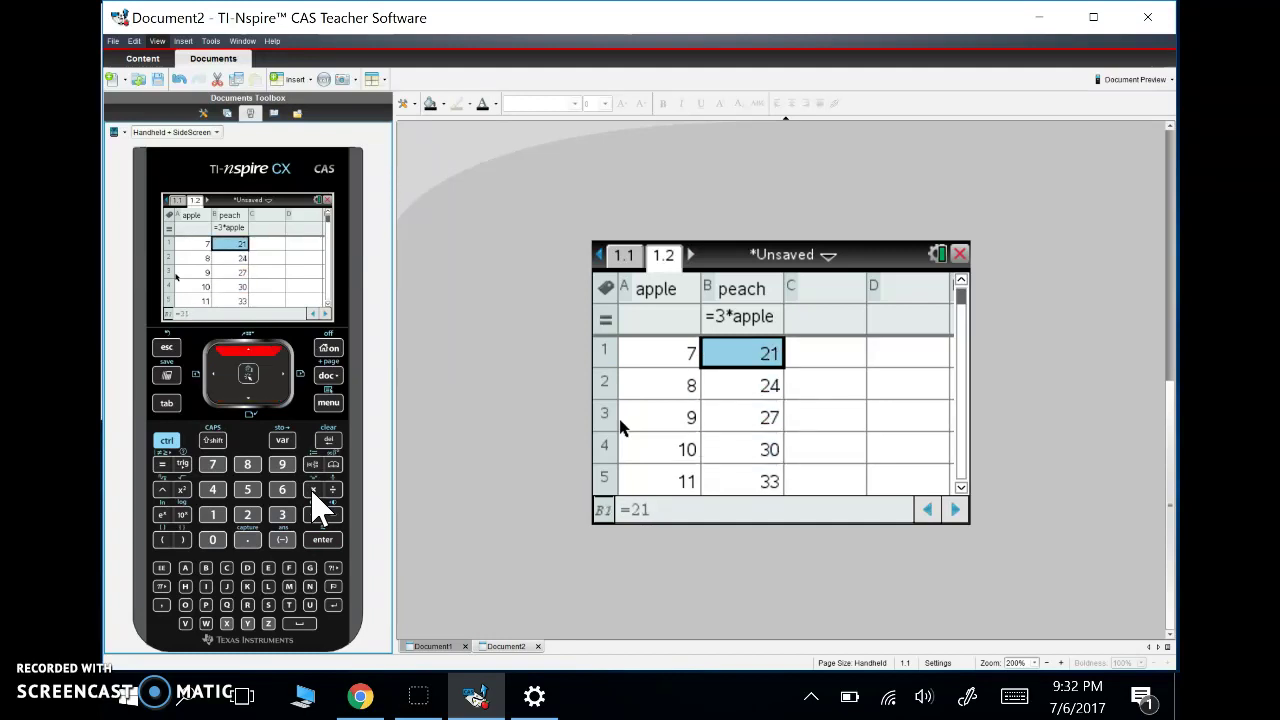
Step: Set cell A1 to 5 so the first peach value recalculates to 15
{"action": "key", "text": "Left"}
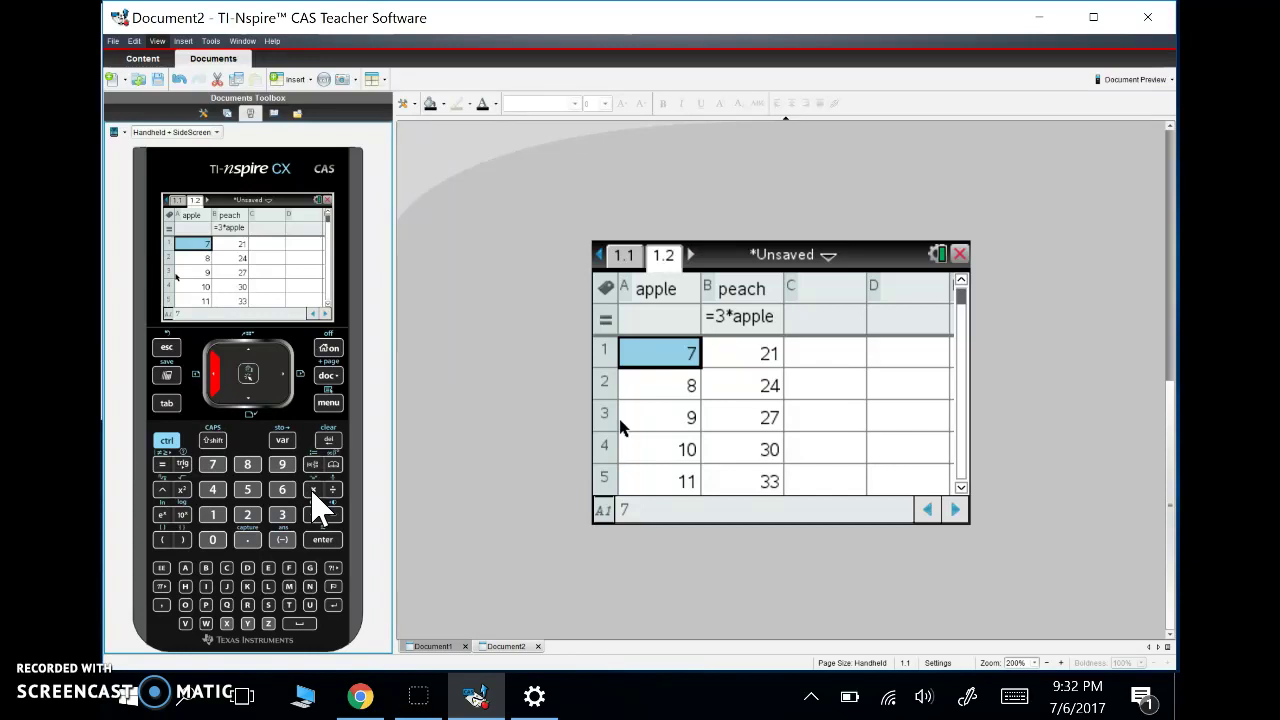
{"action": "type", "text": "8"}
{"action": "key", "text": "Return"}
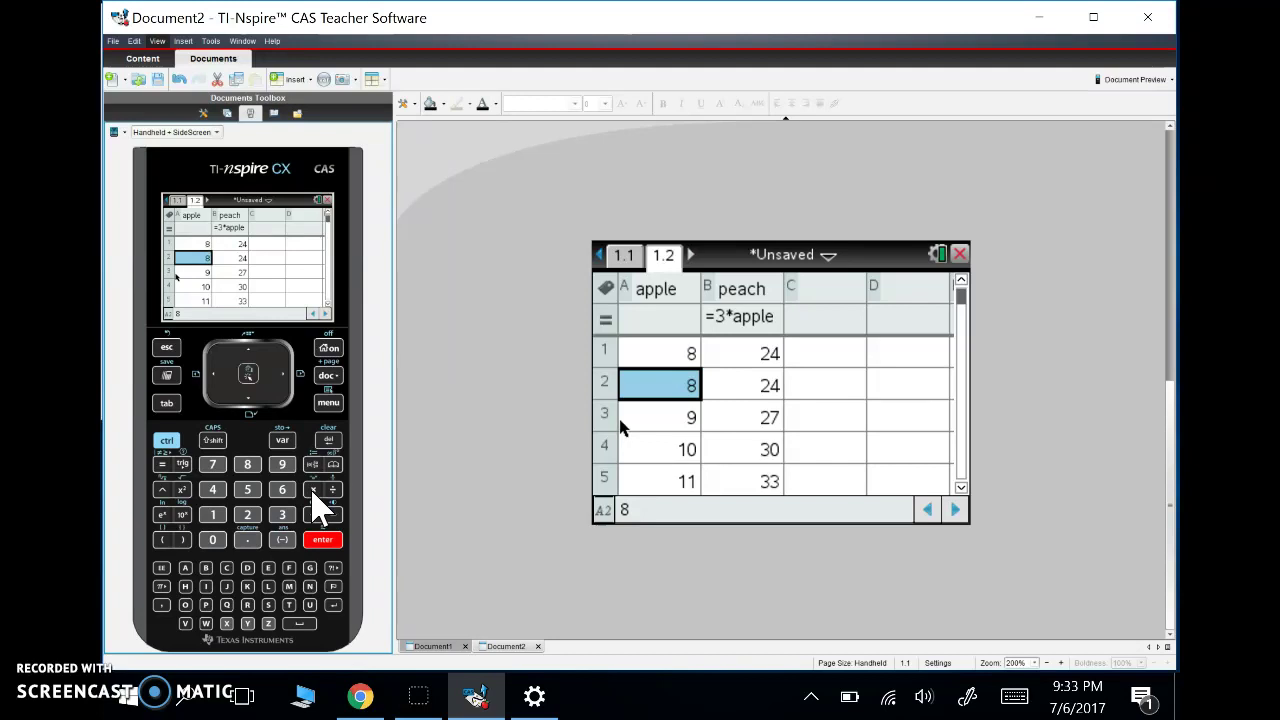
{"action": "key", "text": "Up"}
{"action": "type", "text": "5"}
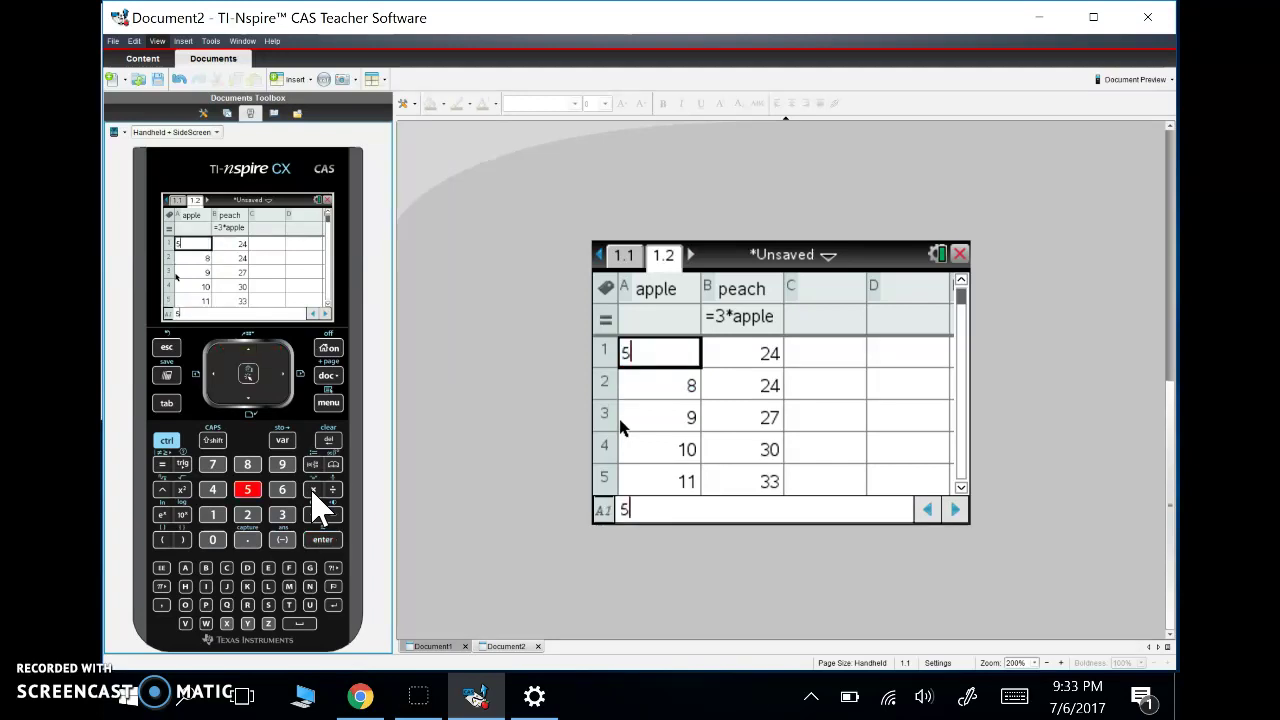
{"action": "key", "text": "Return"}
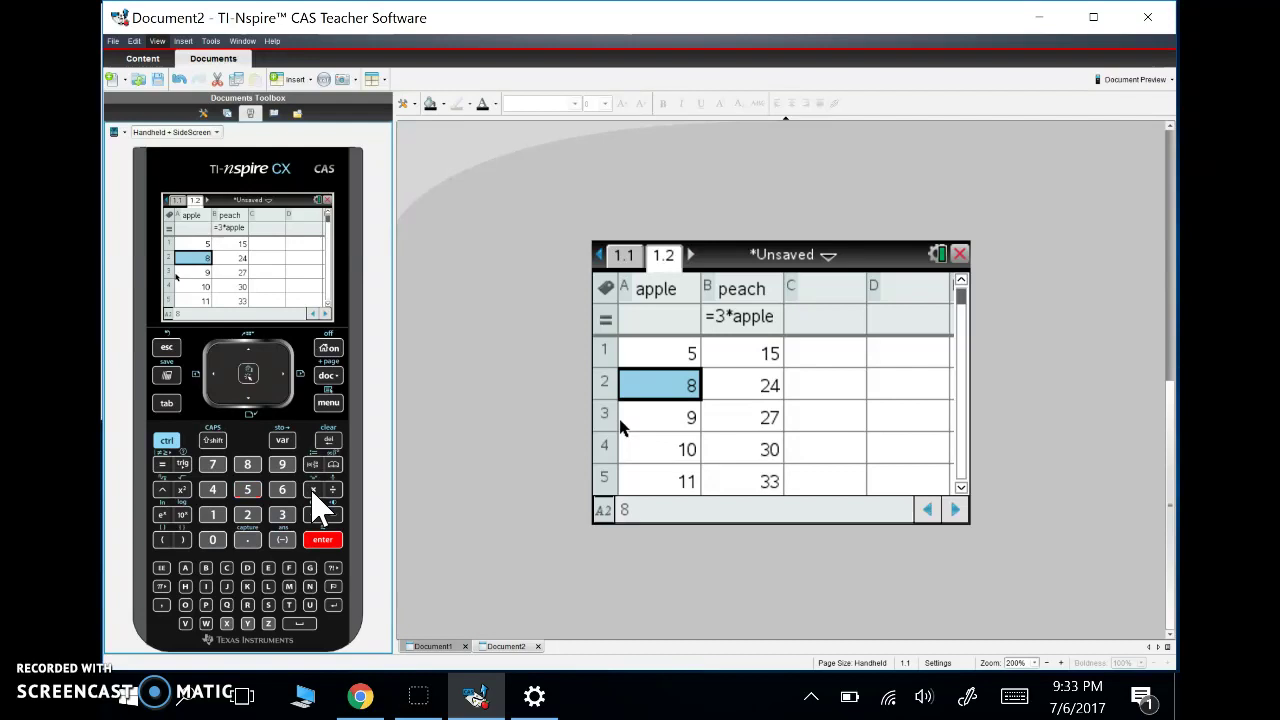
{"action": "key", "text": "Up"}
{"action": "key", "text": "Up"}
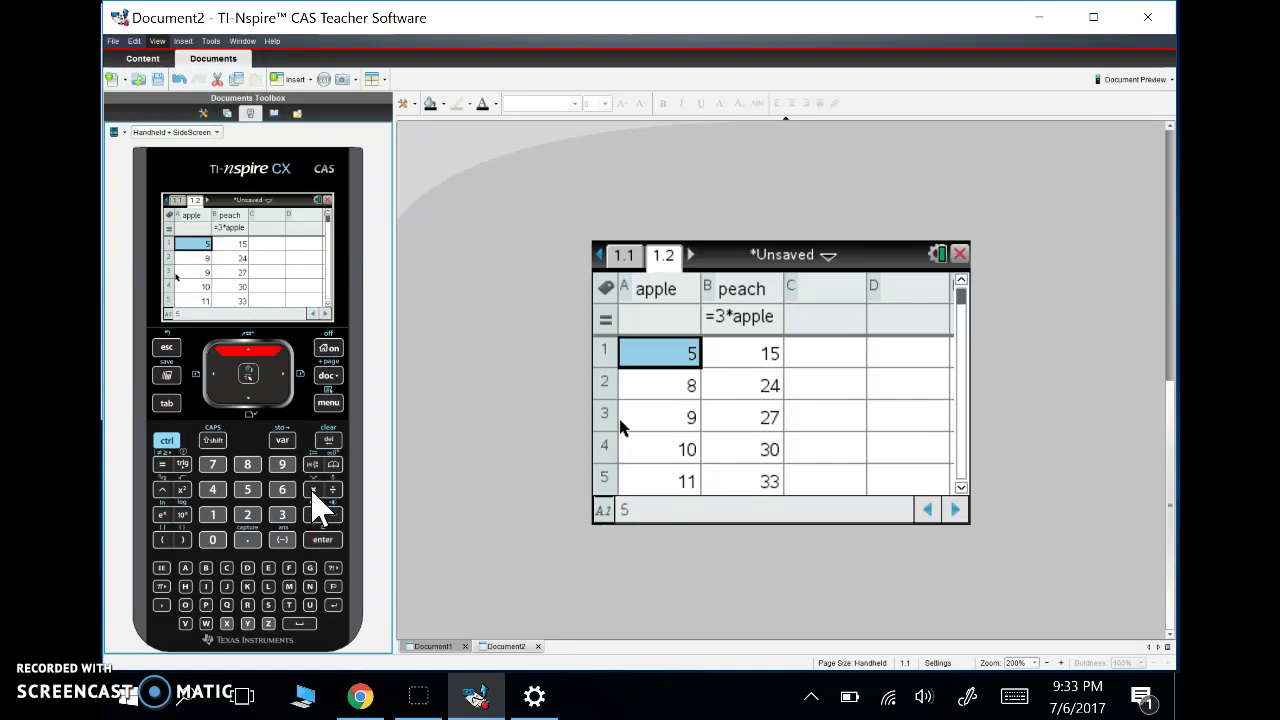
Step: Evaluate apple on calculator page 1.1 to list {5,8,9,10,11}
{"action": "left_click", "coordinate": [626, 256]}
{"action": "left_click", "coordinate": [667, 256]}
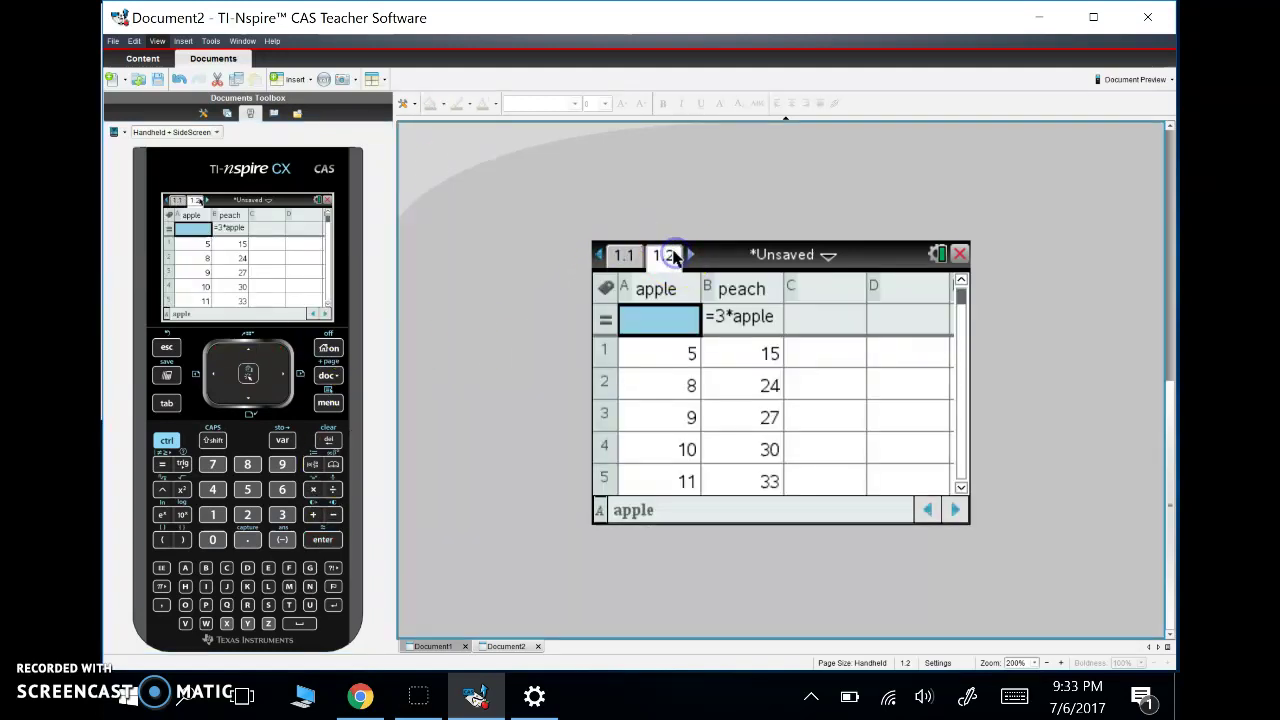
{"action": "left_click", "coordinate": [621, 257]}
{"action": "type", "text": "a"}
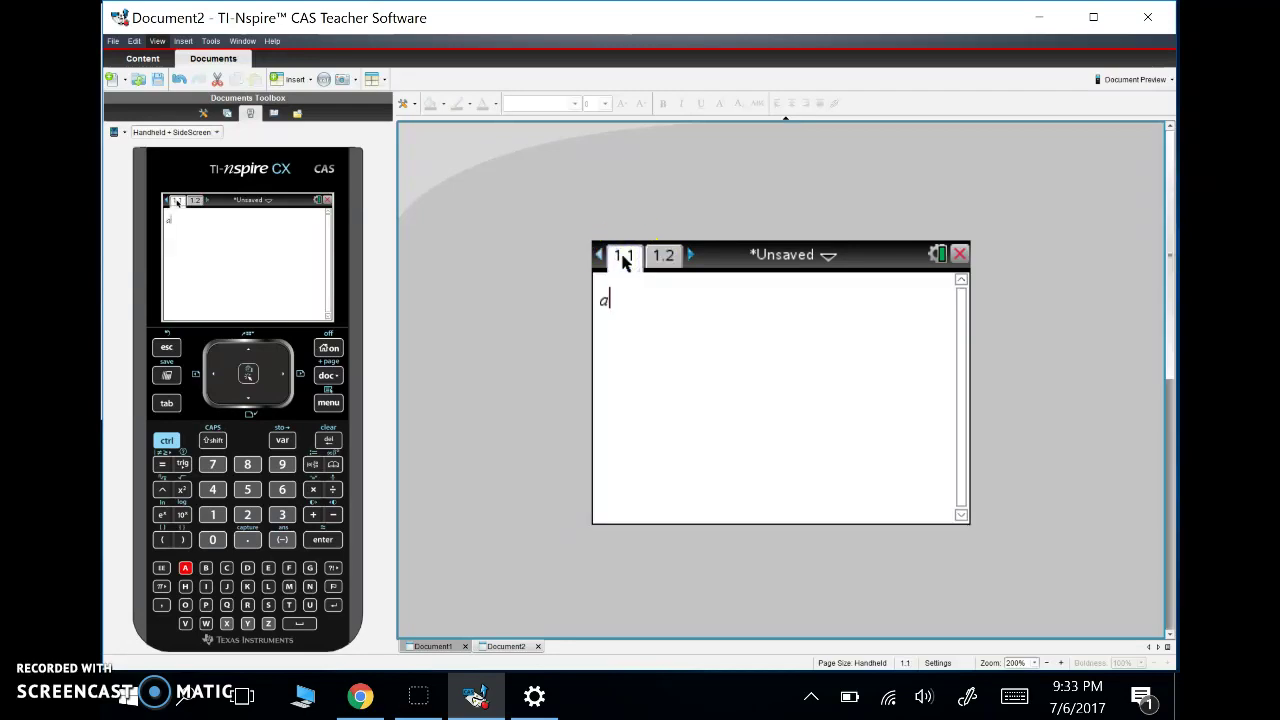
{"action": "type", "text": "pple"}
{"action": "key", "text": "Return"}
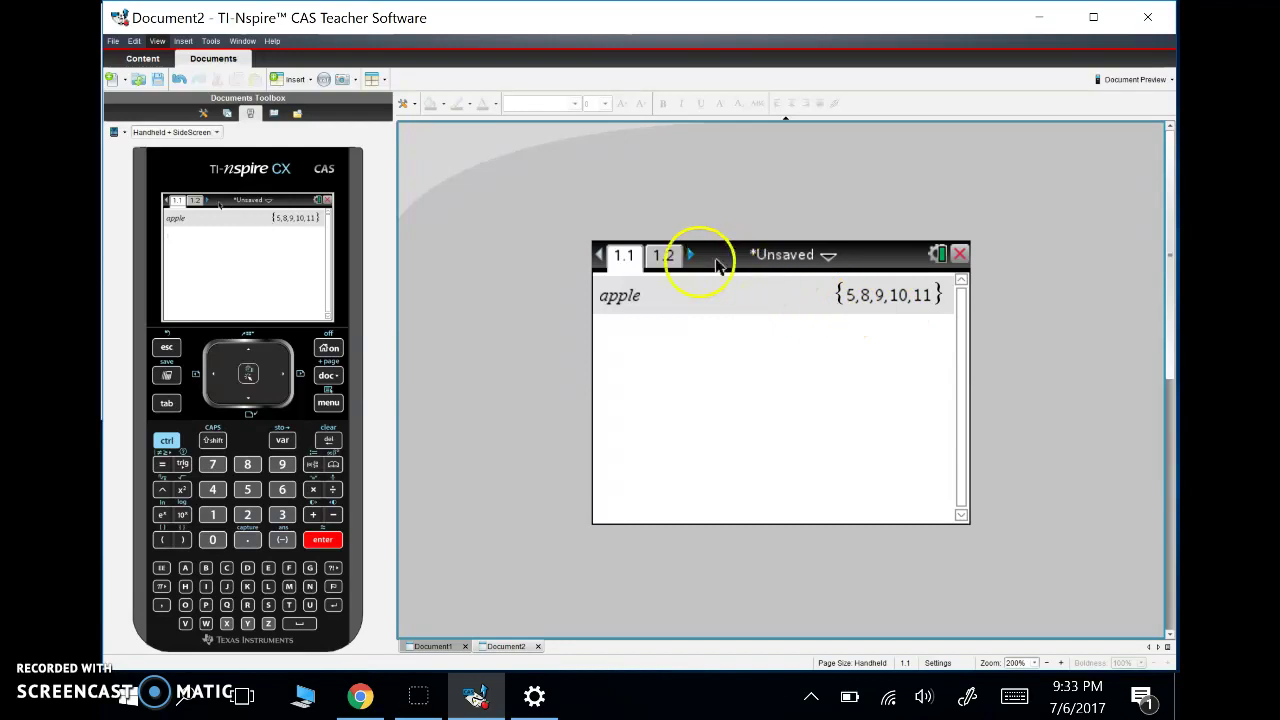
Step: Return to page 1.2 and check peach values 15, 24, 27, 30, 33 from B1
{"action": "left_click", "coordinate": [665, 268]}
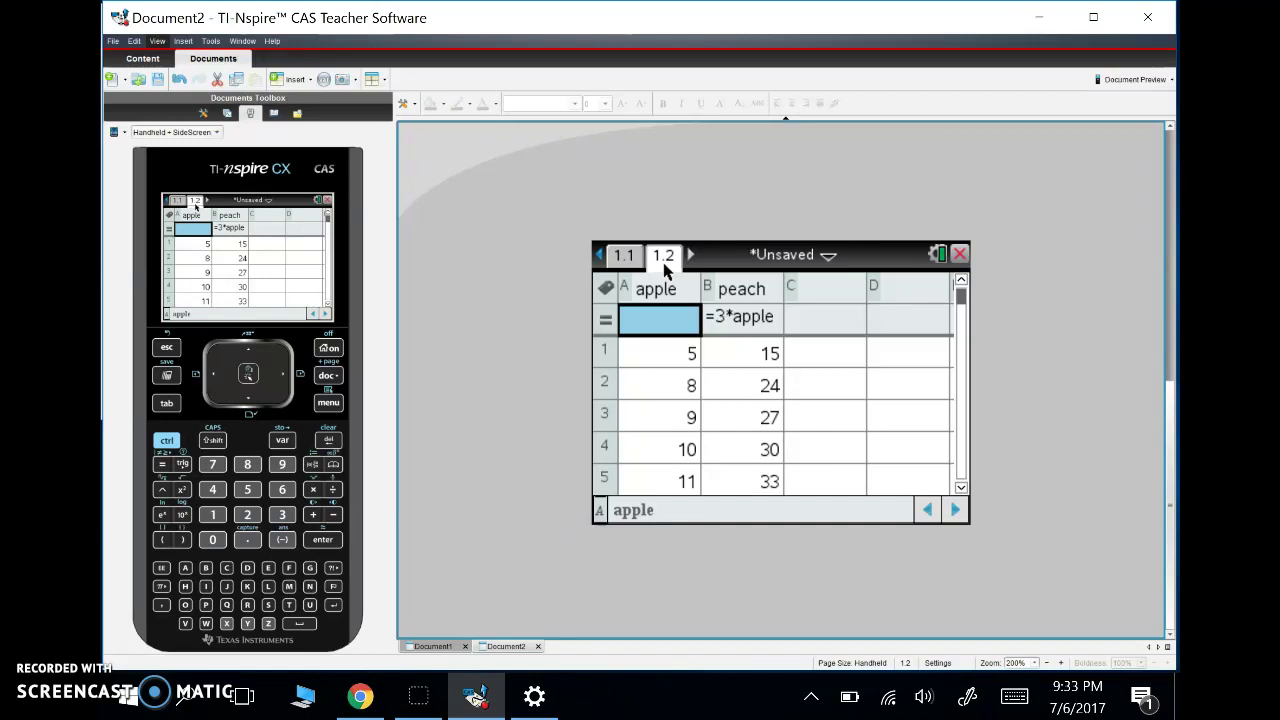
{"action": "key", "text": "Down"}
{"action": "key", "text": "Right"}
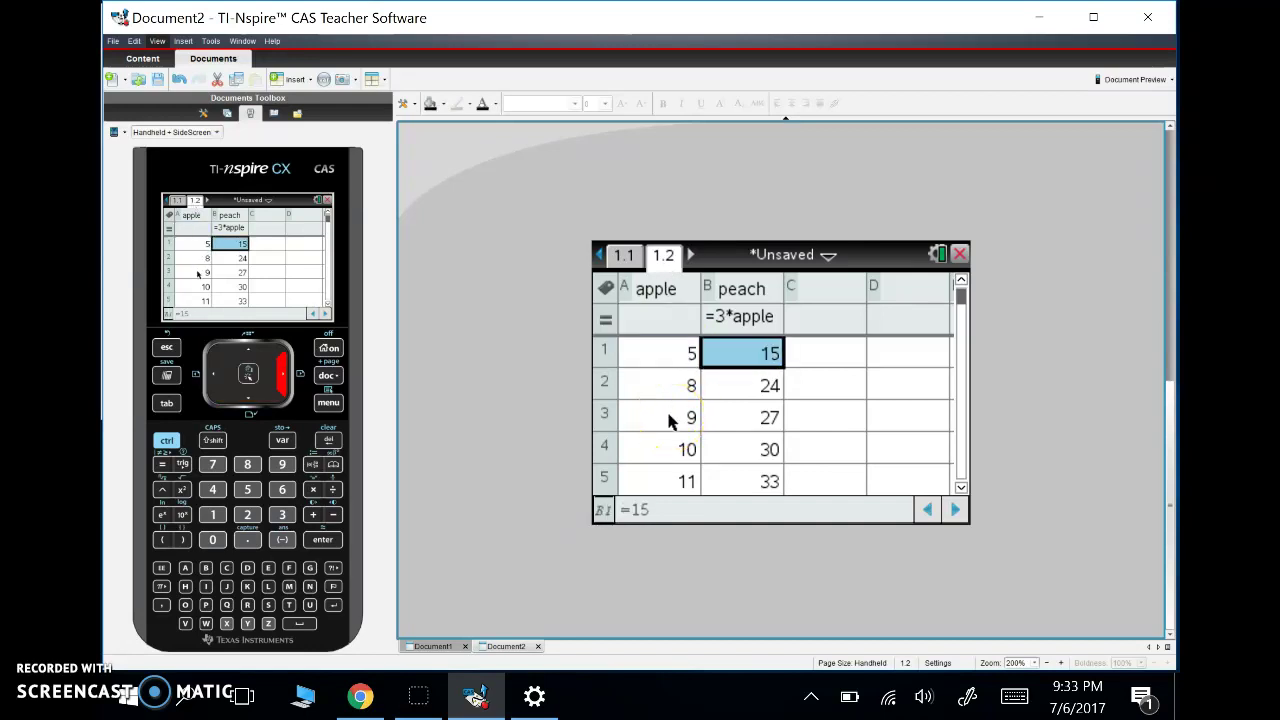
{"action": "key", "text": "Down"}
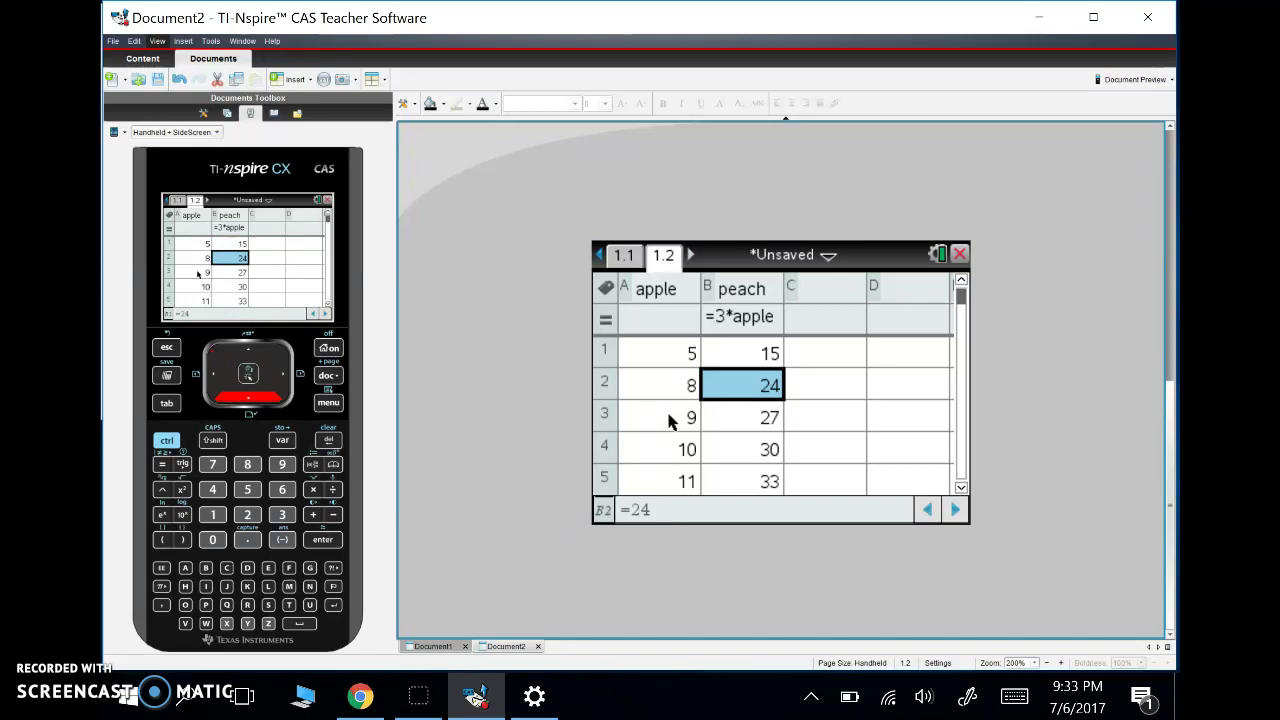
{"action": "key", "text": "Up"}
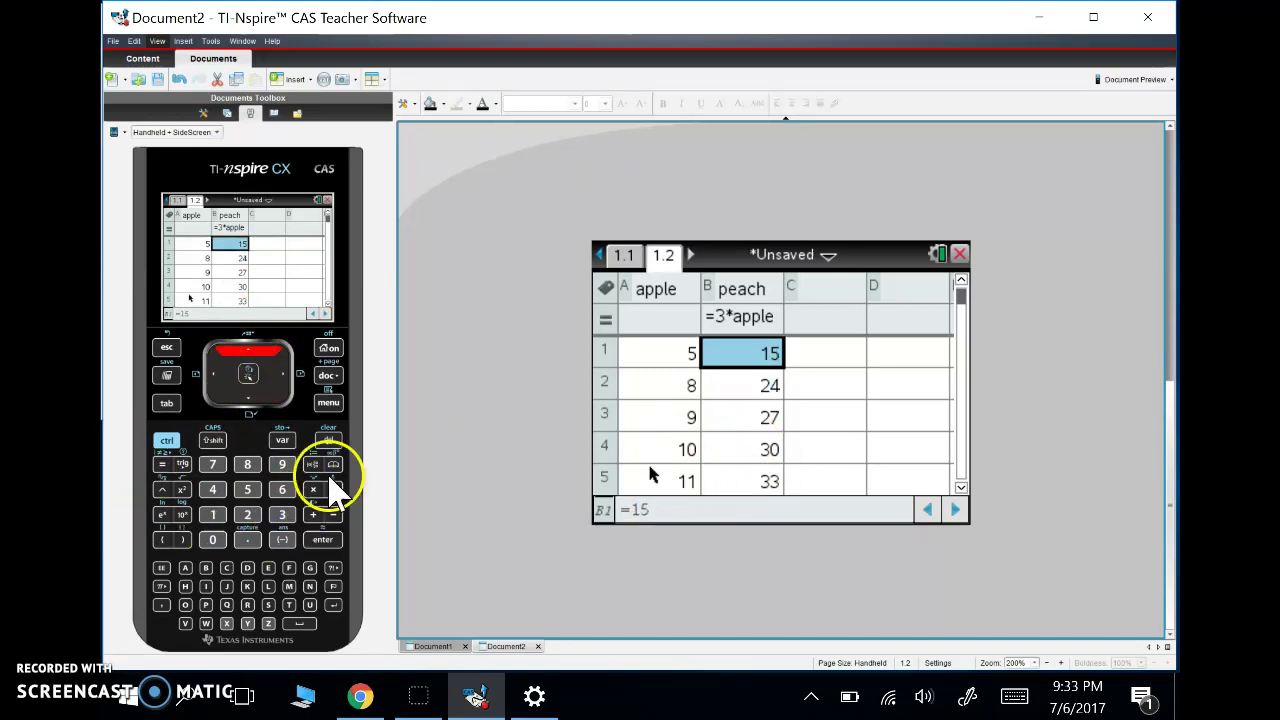
{"action": "left_click", "coordinate": [327, 403]}
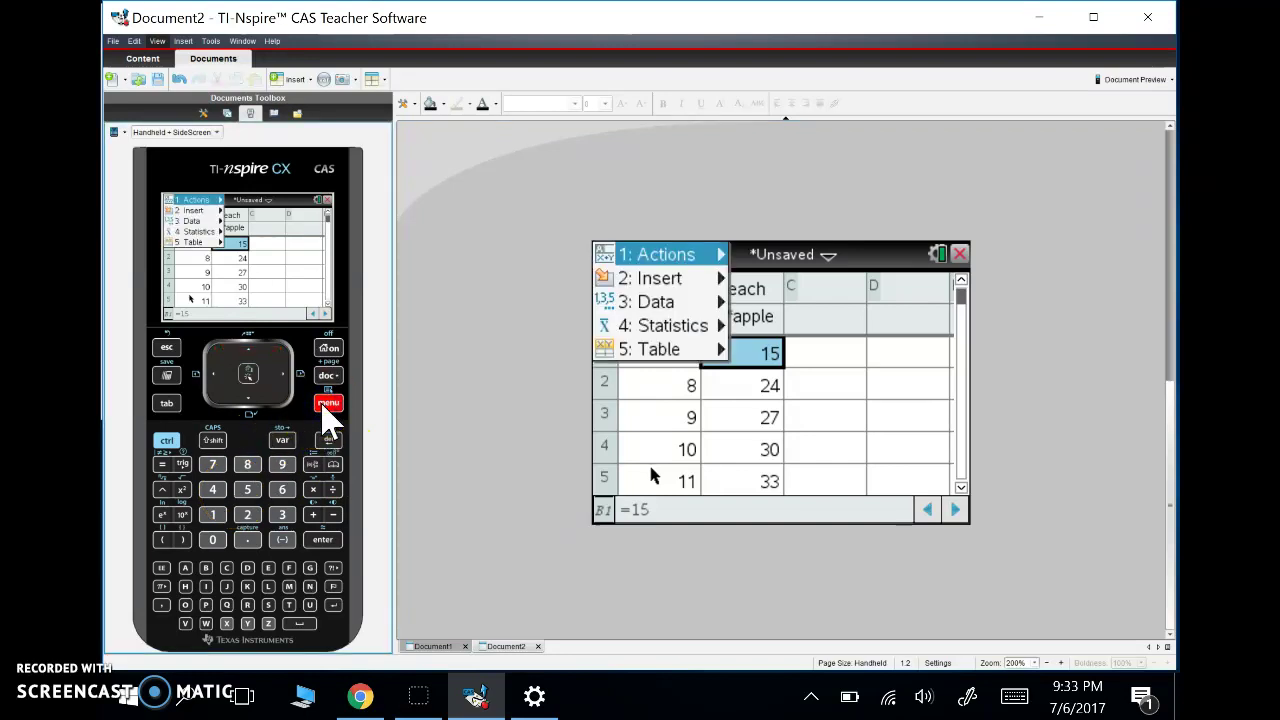
{"action": "key", "text": "Down"}
{"action": "key", "text": "Down"}
{"action": "key", "text": "Down"}
{"action": "key", "text": "Up"}
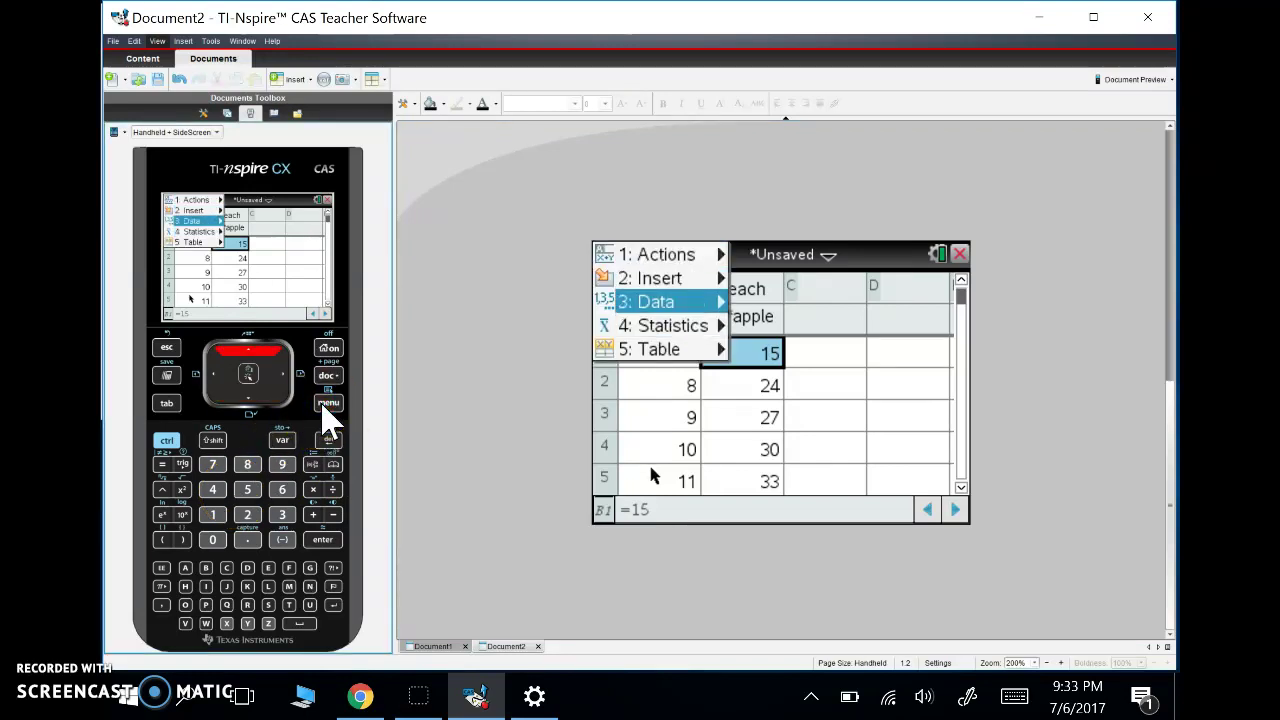
{"action": "key", "text": "Up"}
{"action": "key", "text": "Down"}
{"action": "key", "text": "Right"}
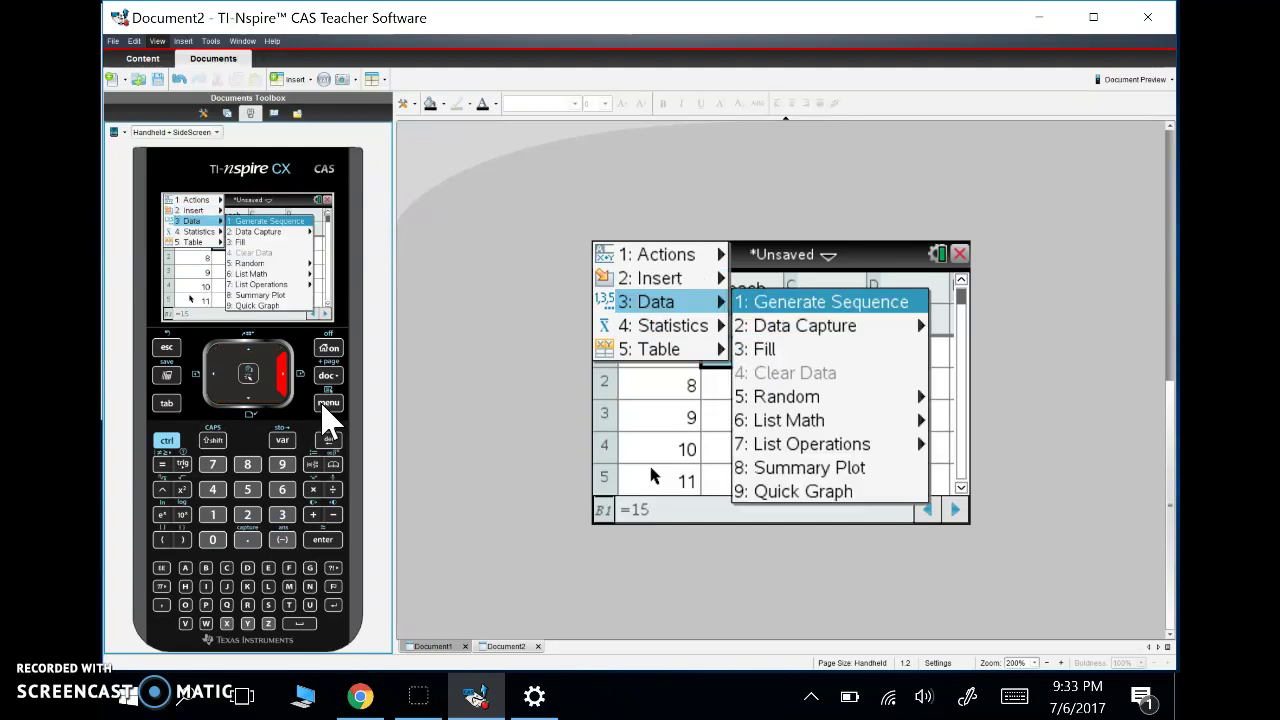
{"action": "key", "text": "Left"}
{"action": "key", "text": "Down"}
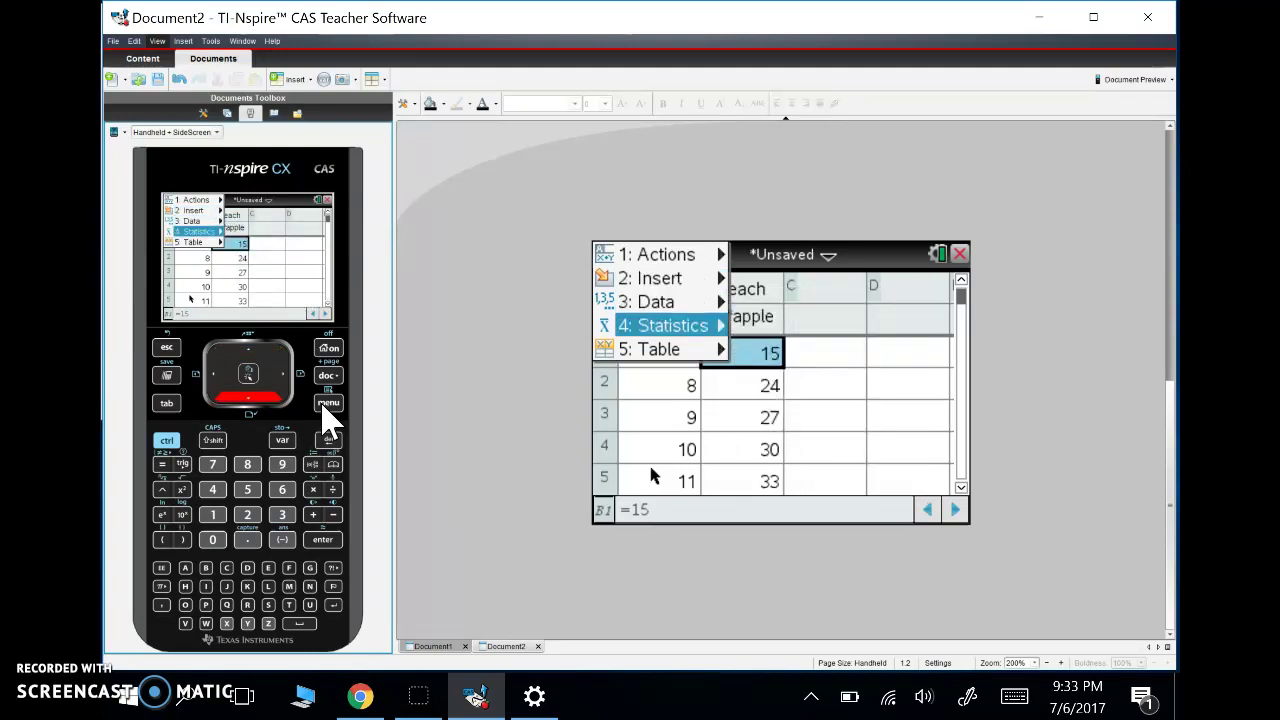
{"action": "key", "text": "Right"}
{"action": "key", "text": "Down"}
{"action": "key", "text": "Down"}
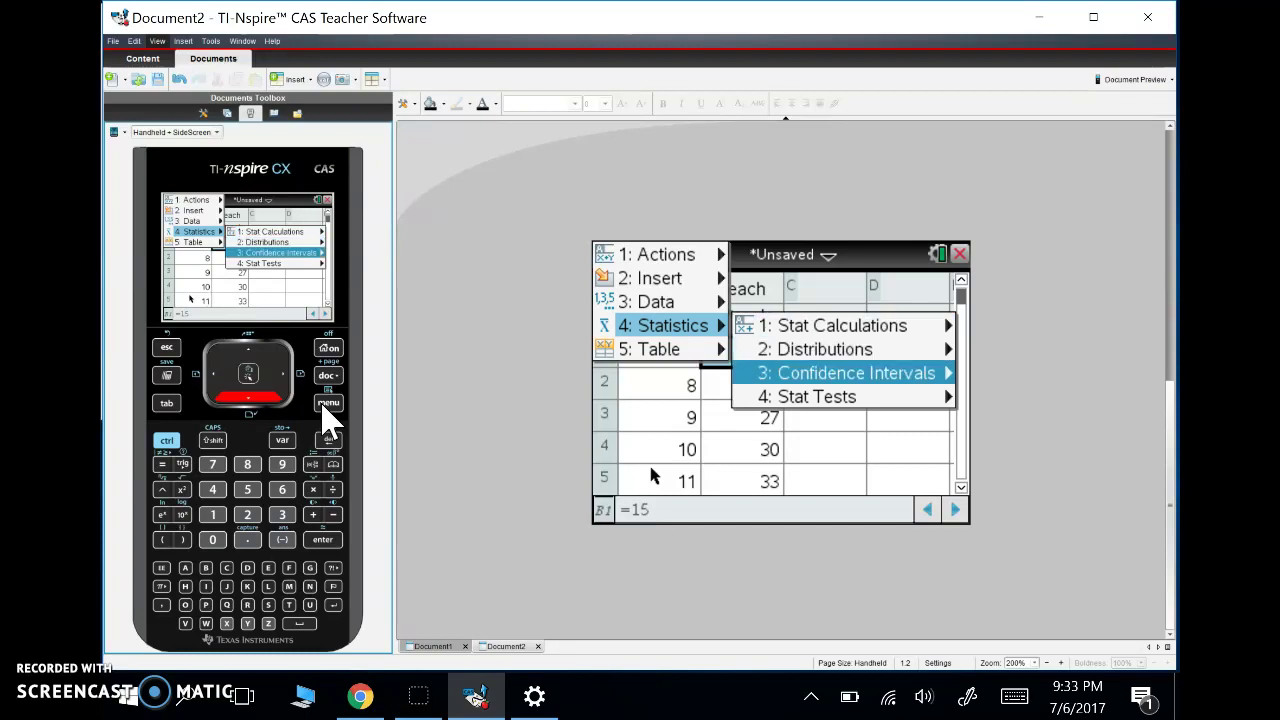
{"action": "key", "text": "Down"}
{"action": "key", "text": "Up"}
{"action": "key", "text": "Up"}
{"action": "key", "text": "Up"}
{"action": "key", "text": "Down"}
{"action": "key", "text": "Down"}
{"action": "key", "text": "Down"}
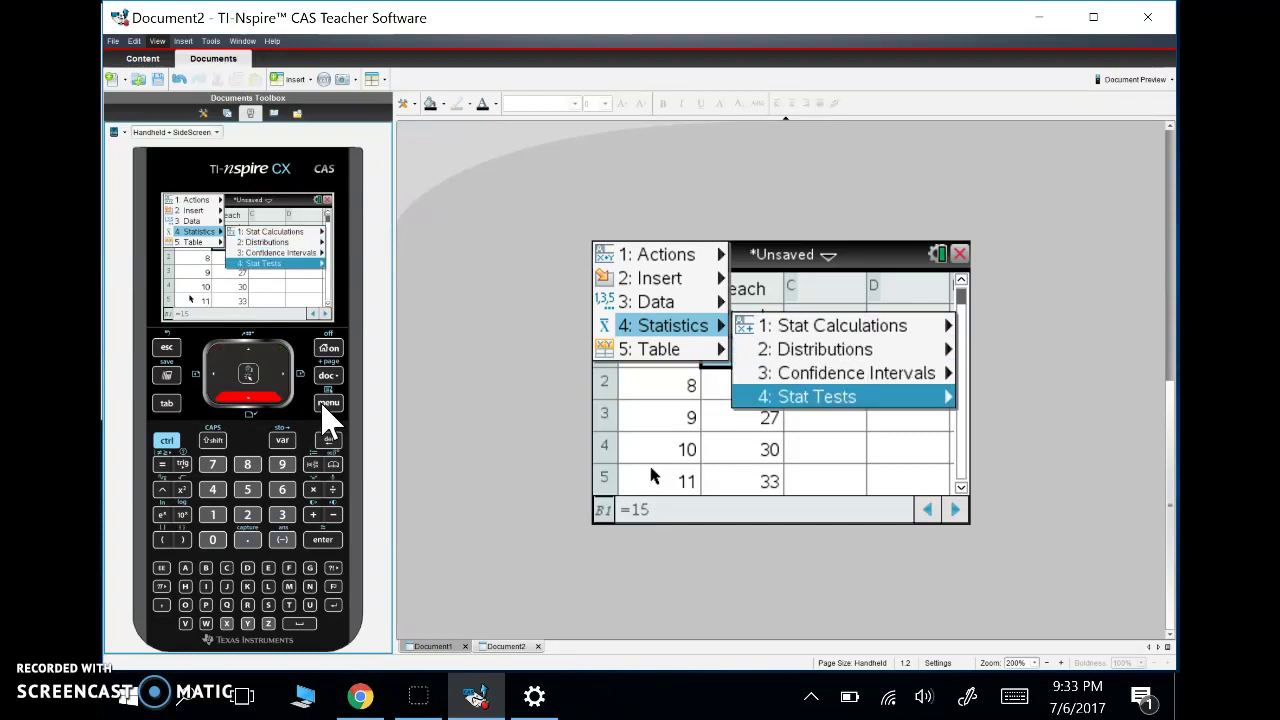
{"action": "key", "text": "Up"}
{"action": "key", "text": "Up"}
{"action": "key", "text": "Up"}
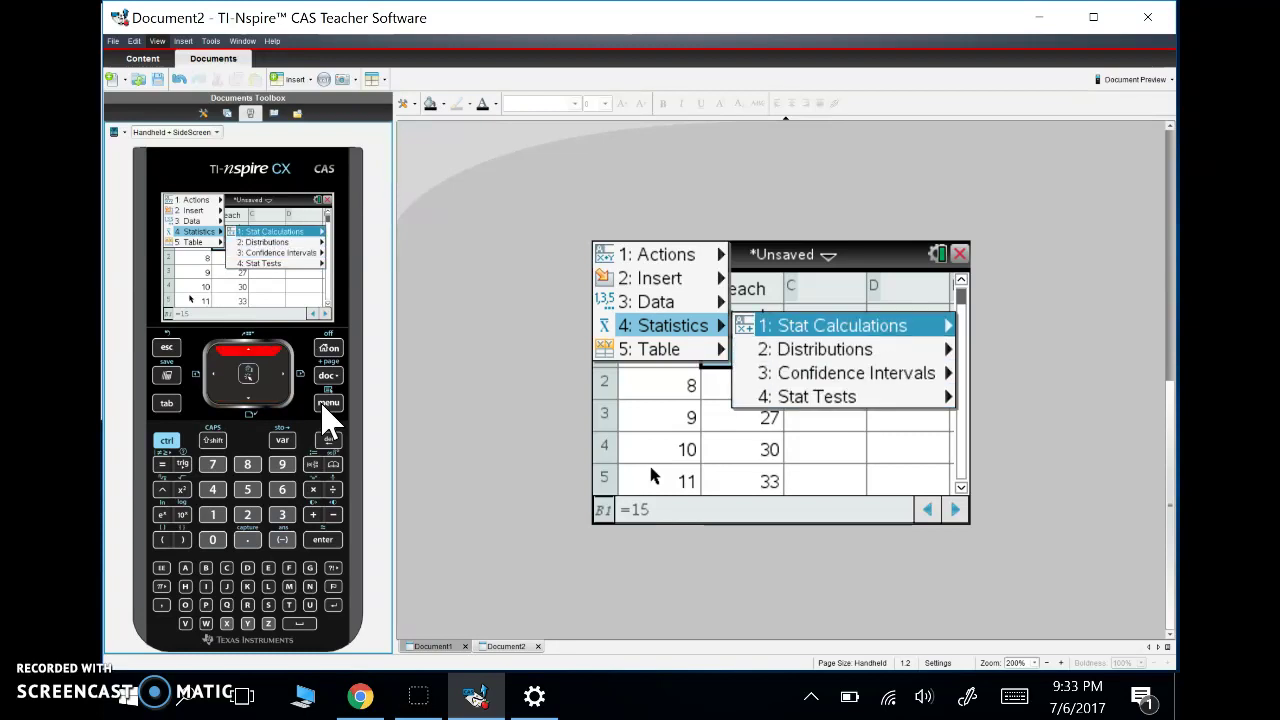
{"action": "key", "text": "Escape"}
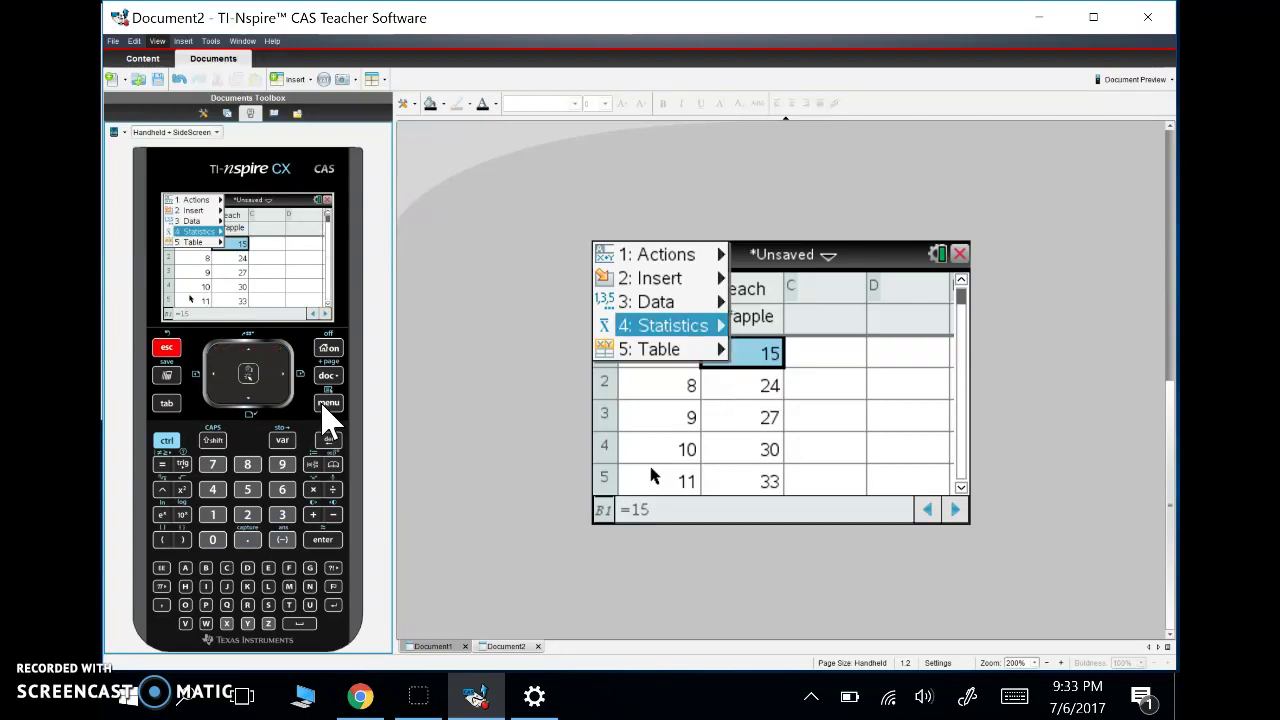
{"action": "key", "text": "Escape"}
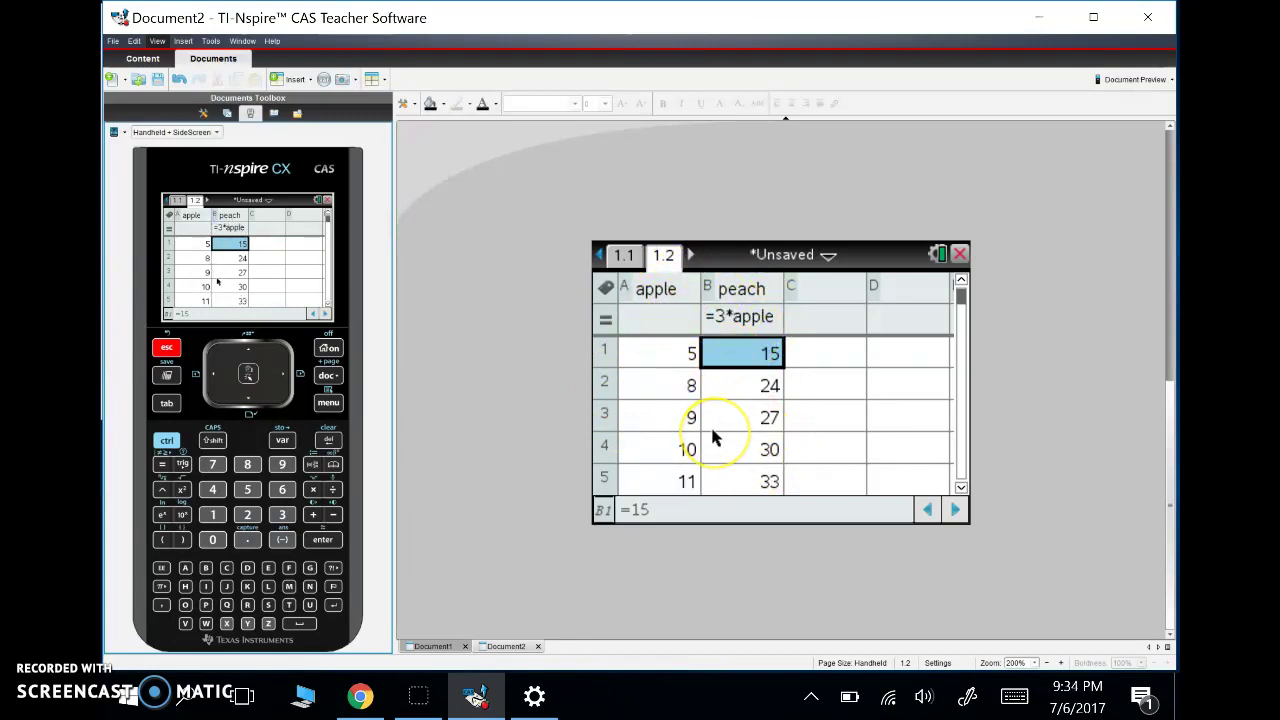
{"action": "key", "text": "Down"}
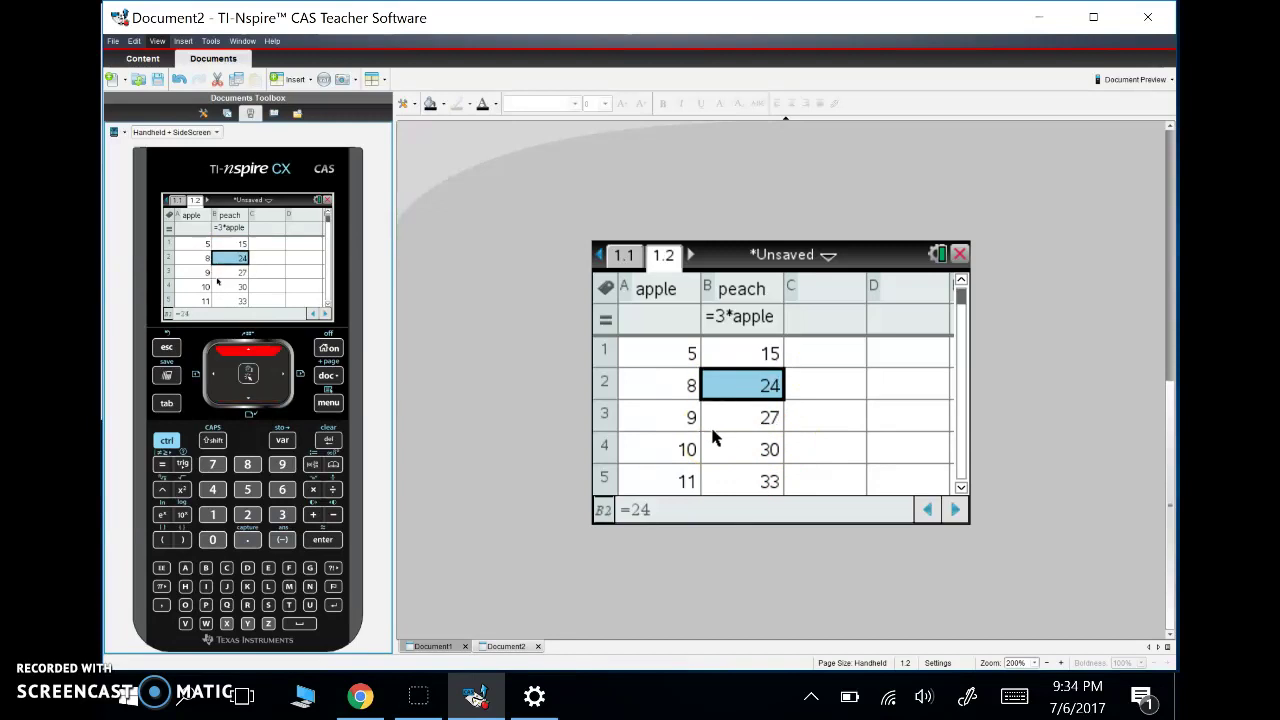